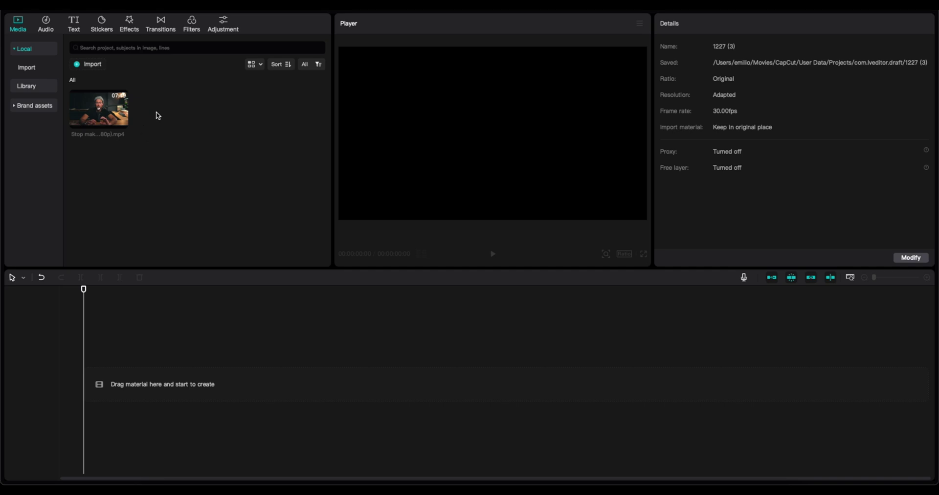
- Place the imported video on the timeline and split it into eight scene clips with Split scene
{"action": "left_click", "coordinate": [99, 109]}
{"action": "left_click_drag", "start_coordinate": [98, 108], "coordinate": [123, 384]}
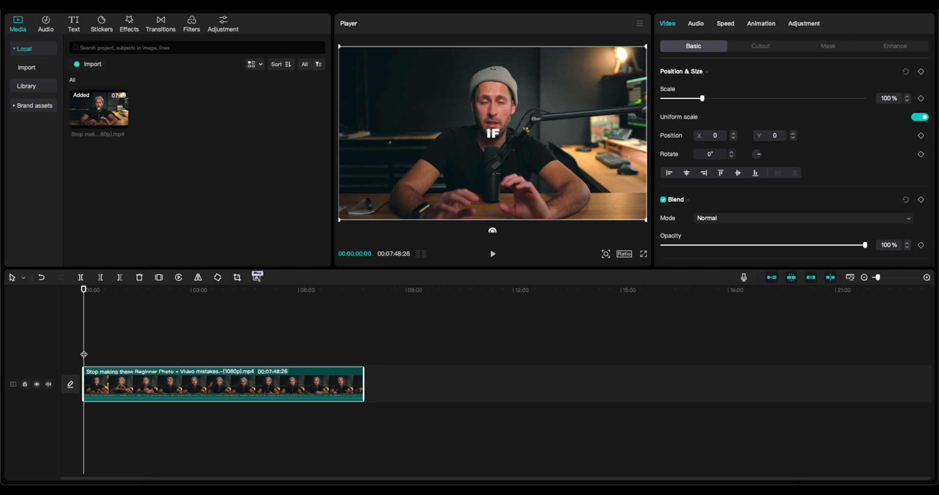
{"action": "right_click", "coordinate": [98, 378]}
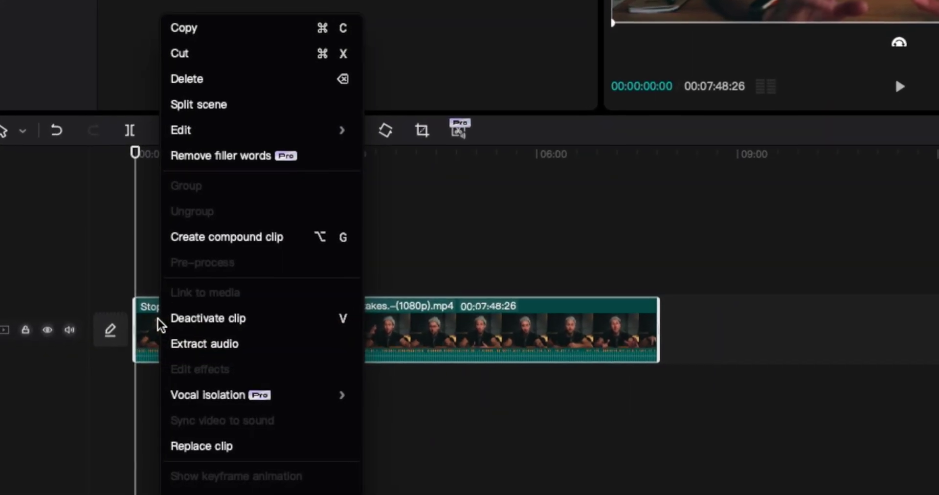
{"action": "left_click", "coordinate": [196, 102]}
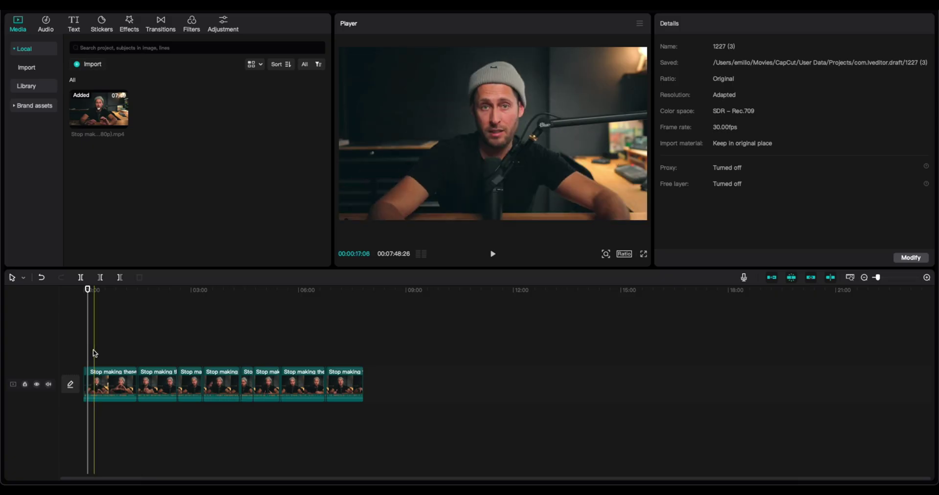
{"action": "left_click", "coordinate": [110, 377]}
{"action": "left_click", "coordinate": [149, 381]}
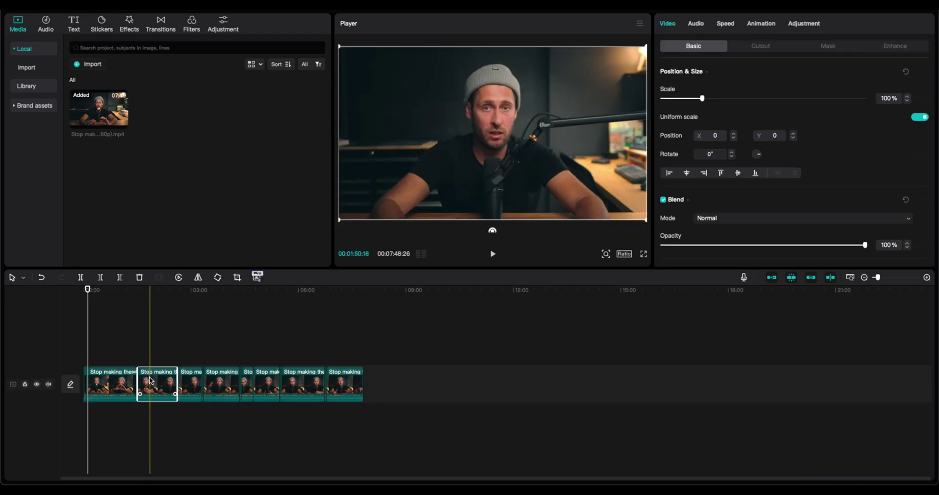
- Undo the automatic scene split and play the video from around 15 seconds
{"action": "key", "text": "super+z"}
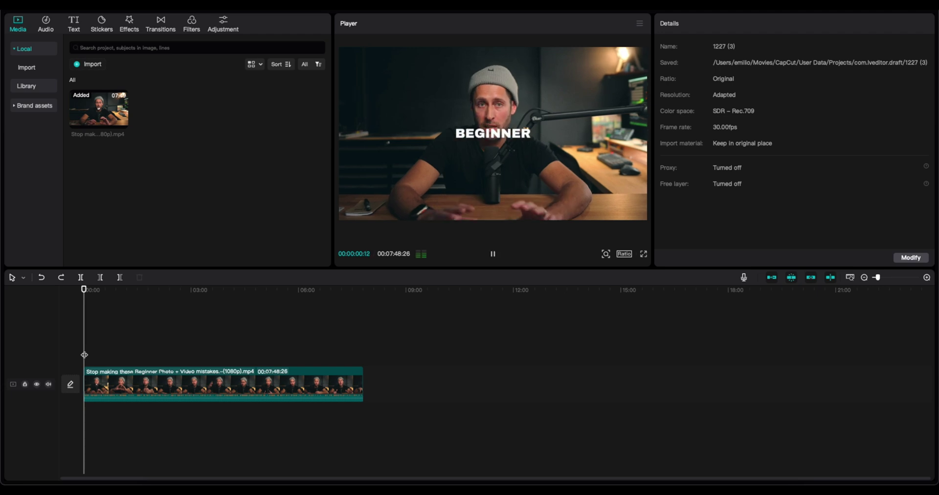
{"action": "left_click", "coordinate": [91, 357]}
{"action": "left_click", "coordinate": [89, 356]}
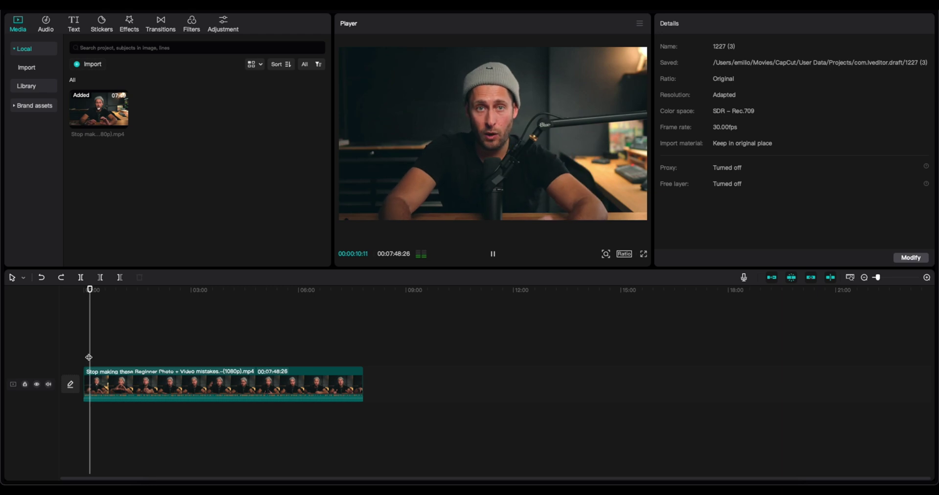
{"action": "left_click", "coordinate": [93, 357]}
{"action": "key", "text": "space"}
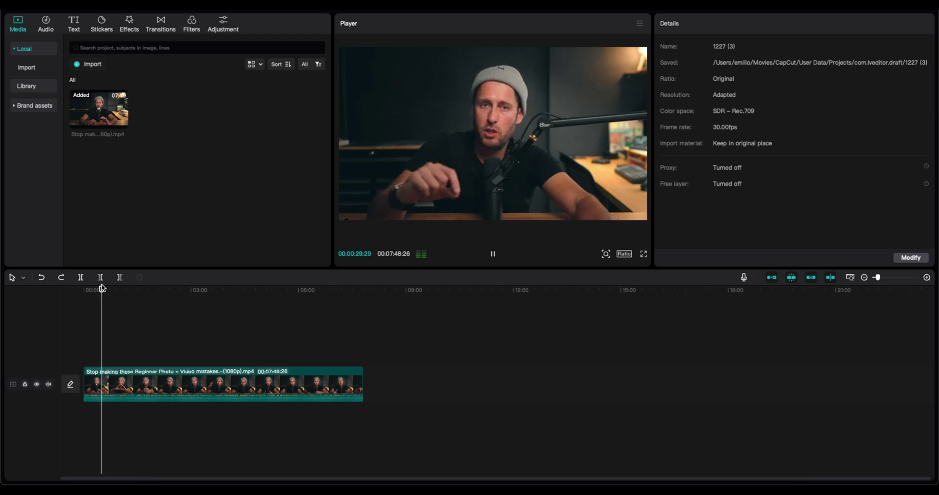
- Split the clip at the one-minute mark and delete the opening minute
{"action": "left_click_drag", "start_coordinate": [101, 288], "coordinate": [119, 290]}
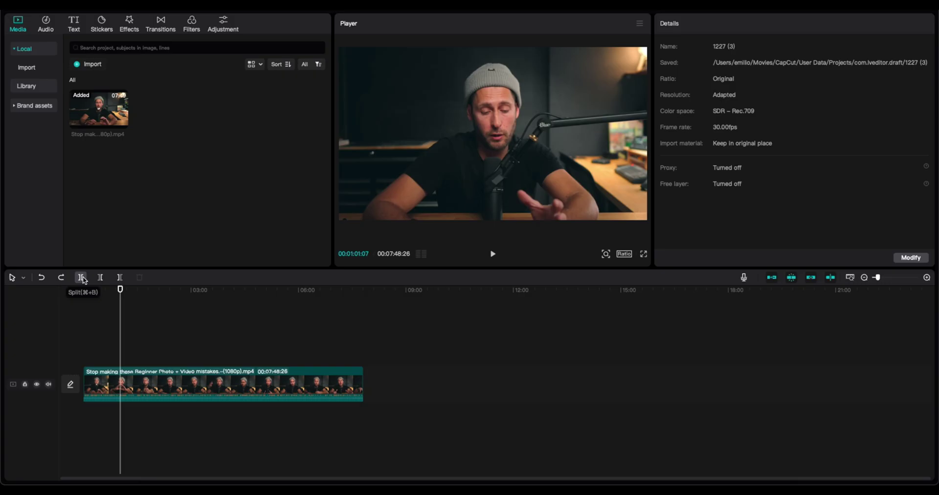
{"action": "left_click", "coordinate": [82, 279]}
{"action": "left_click", "coordinate": [107, 375]}
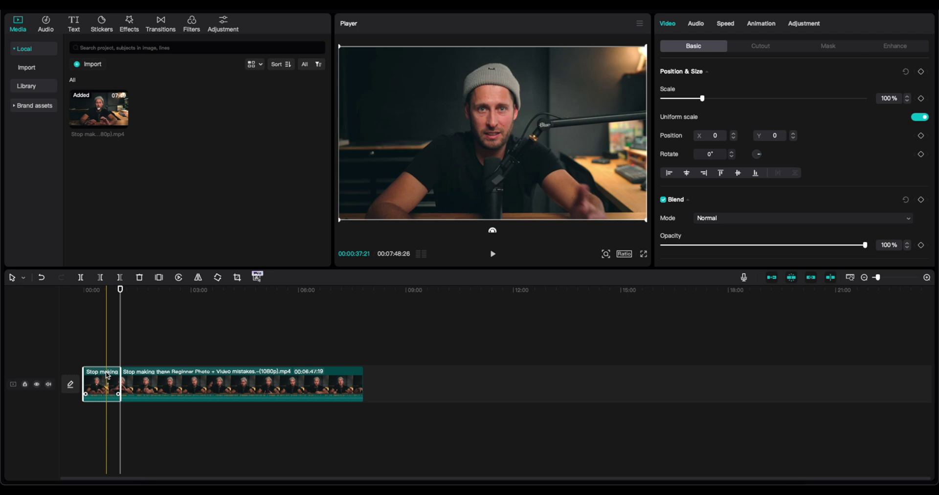
{"action": "key", "text": "Delete"}
- Zoom the timeline and remove the opening 15 frames with Delete left
{"action": "left_click", "coordinate": [84, 352]}
{"action": "scroll", "coordinate": [83, 353], "scroll_direction": "up", "scroll_amount": 2}
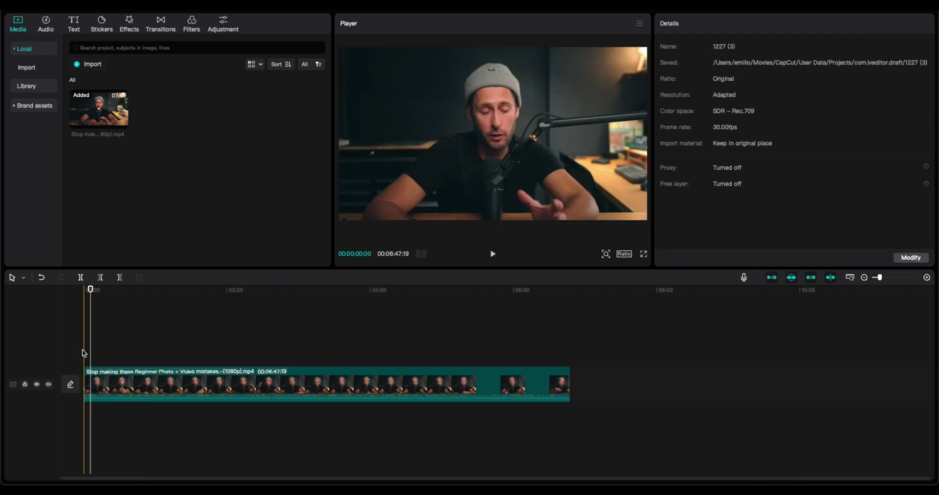
{"action": "scroll", "coordinate": [84, 352], "scroll_direction": "up", "scroll_amount": 3}
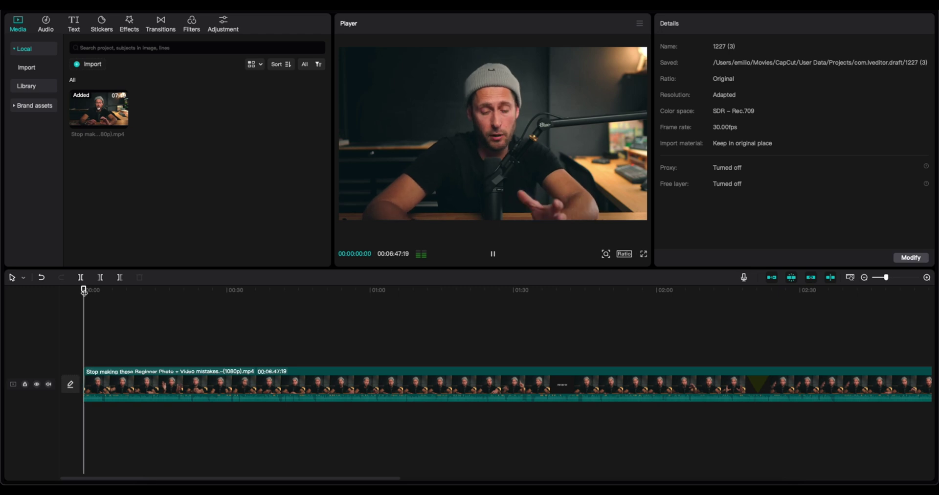
{"action": "key", "text": "space"}
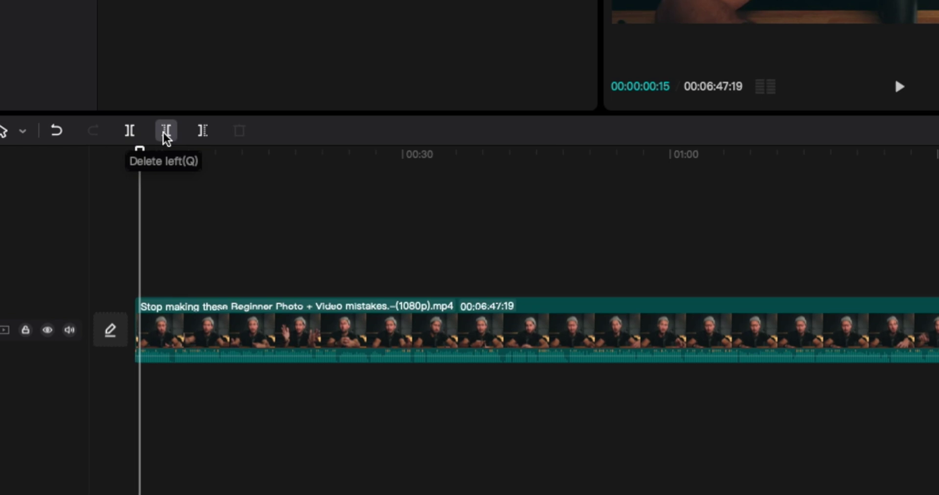
{"action": "left_click", "coordinate": [167, 131]}
- Split the clip at 00:00:20:21 and delete everything after it
{"action": "key", "text": "space"}
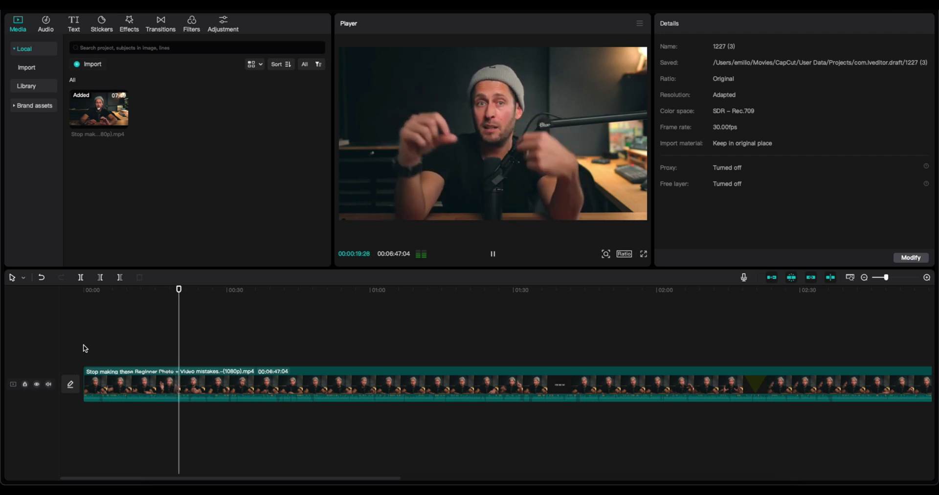
{"action": "key", "text": "space"}
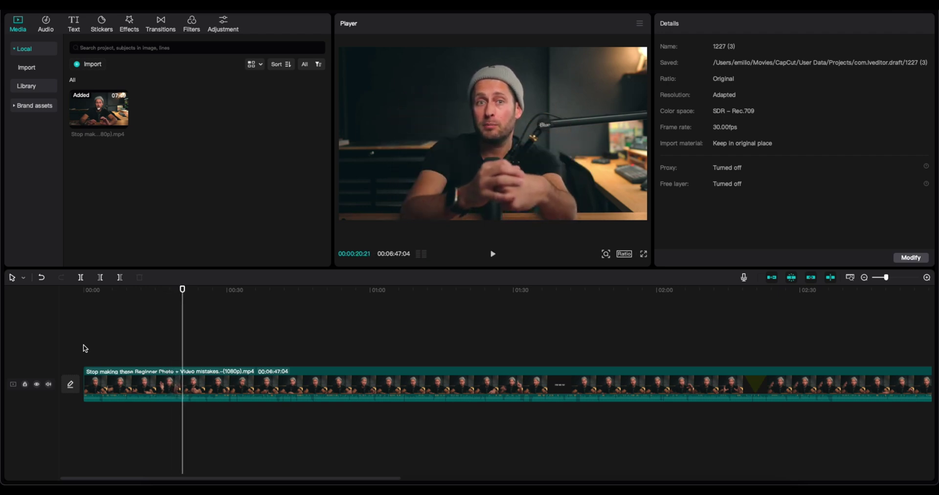
{"action": "left_click", "coordinate": [184, 384]}
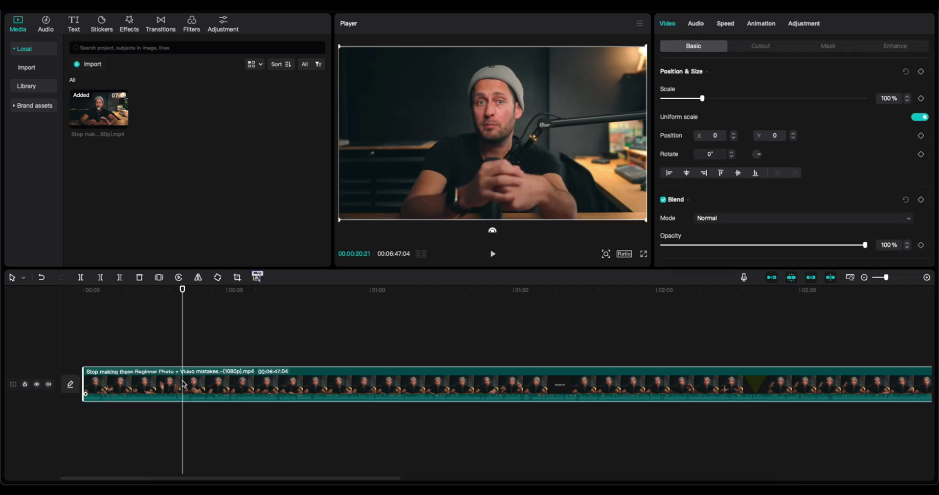
{"action": "left_click", "coordinate": [88, 279]}
{"action": "key", "text": "Delete"}
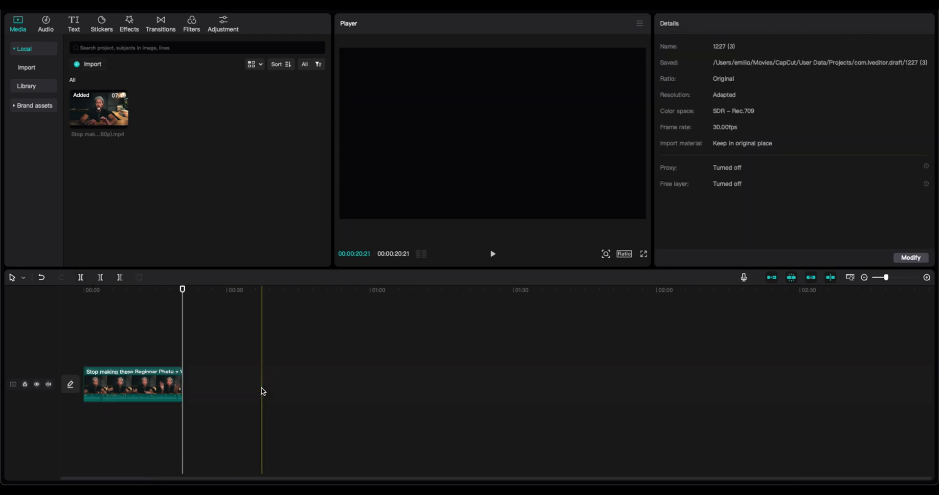
- Change the project canvas to a 9:16 ratio with customized 2160x3840 resolution
{"action": "left_click", "coordinate": [132, 386]}
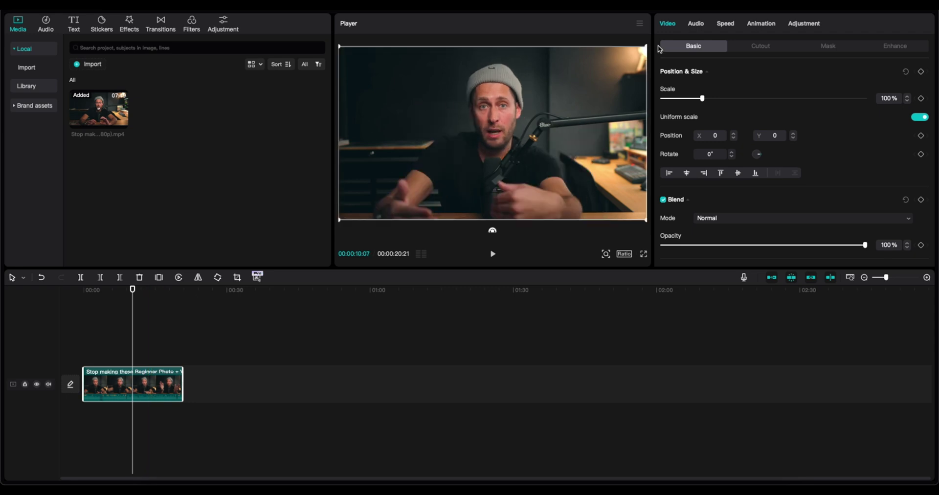
{"action": "left_click", "coordinate": [150, 336]}
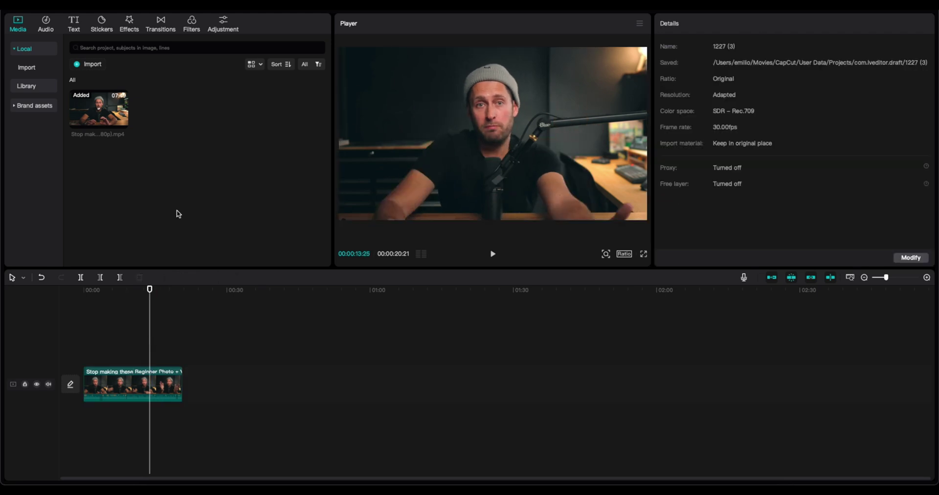
{"action": "left_click", "coordinate": [919, 258]}
{"action": "left_click", "coordinate": [473, 231]}
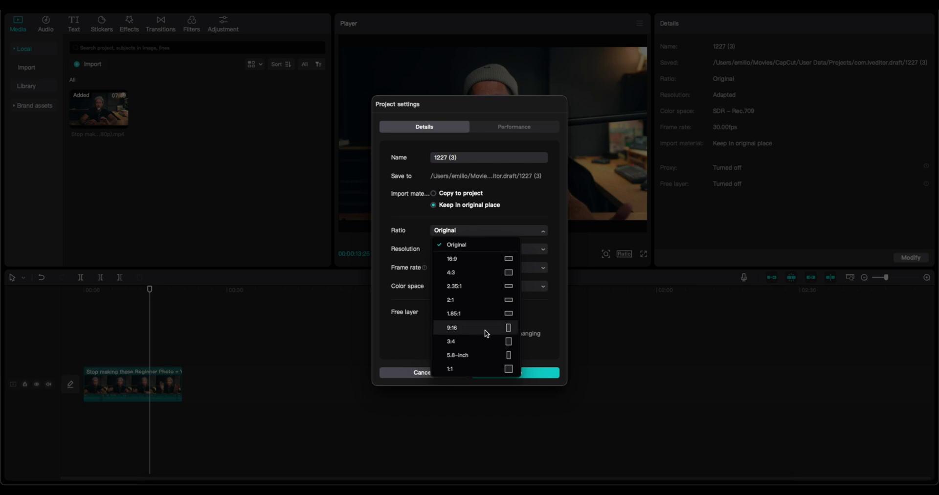
{"action": "left_click", "coordinate": [486, 334]}
{"action": "left_click", "coordinate": [486, 249]}
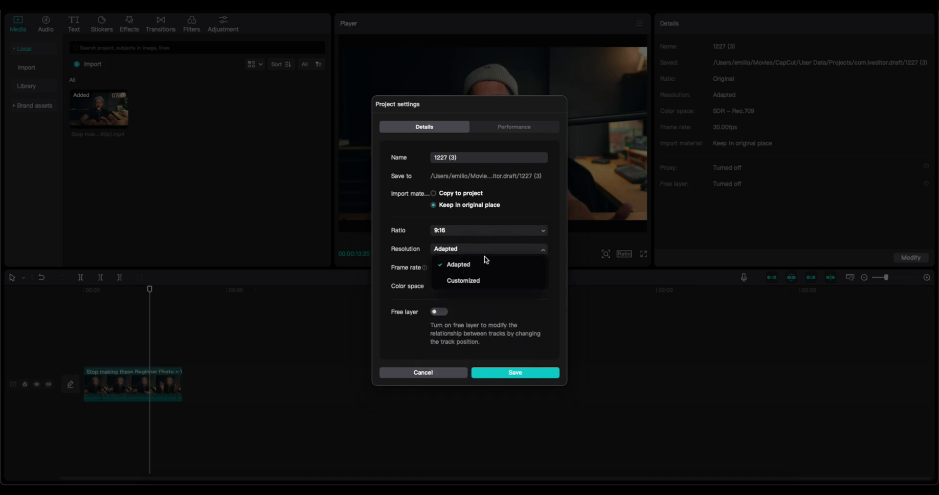
{"action": "left_click", "coordinate": [487, 281]}
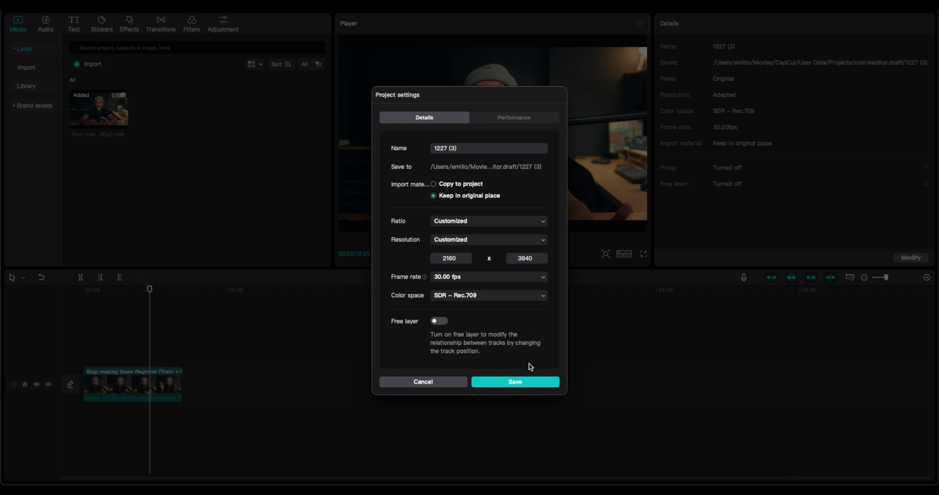
{"action": "left_click", "coordinate": [528, 382]}
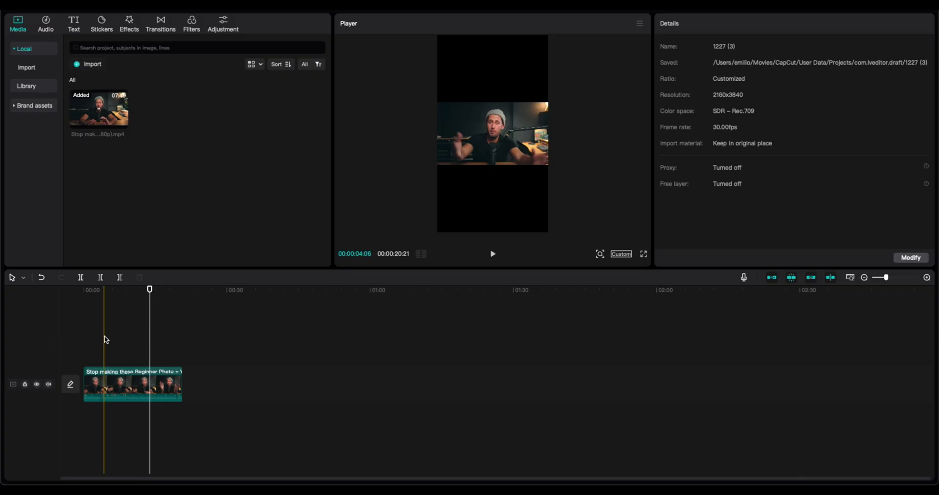
- Scale the video clip to 315% so it fills the vertical frame
{"action": "left_click", "coordinate": [108, 376]}
{"action": "left_click_drag", "start_coordinate": [551, 166], "coordinate": [647, 223]}
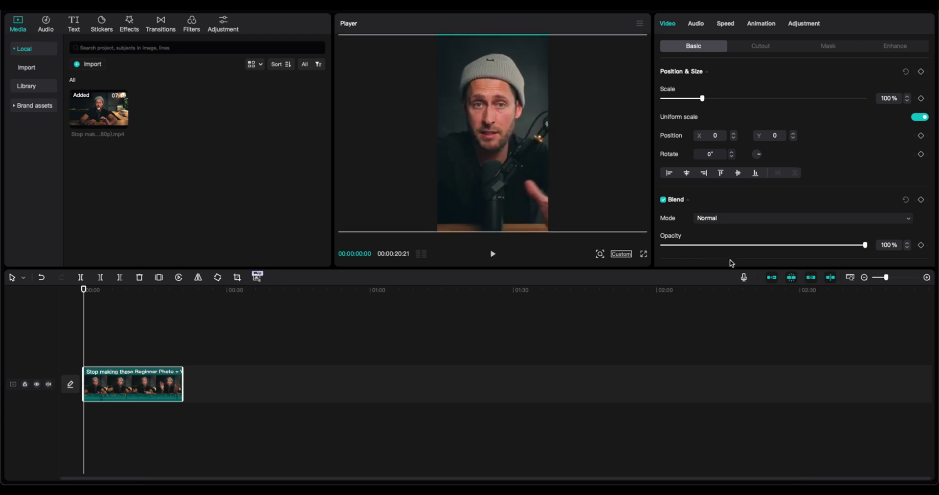
{"action": "left_click_drag", "start_coordinate": [701, 98], "coordinate": [789, 98]}
{"action": "left_click", "coordinate": [85, 336]}
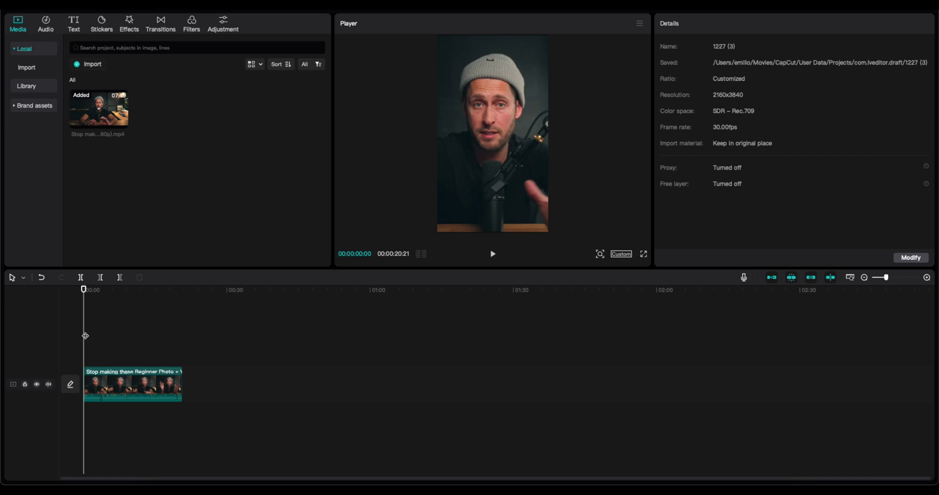
{"action": "left_click", "coordinate": [106, 385]}
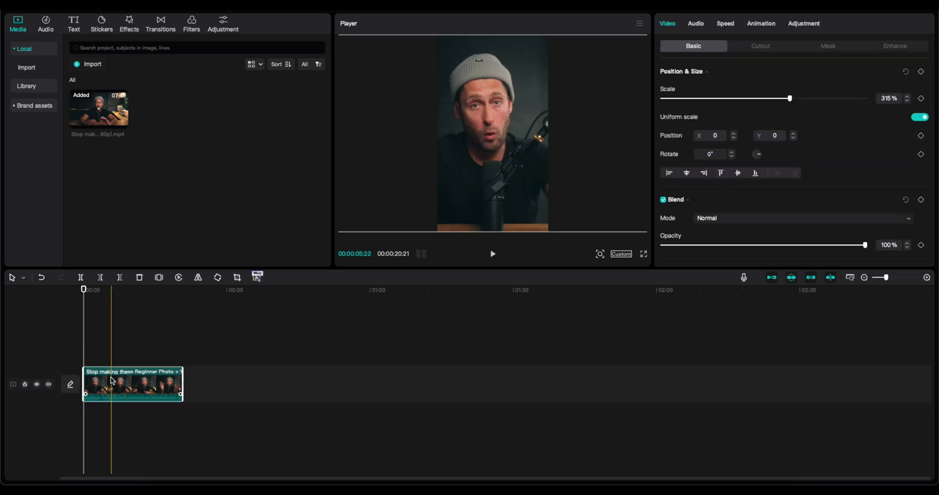
- Generate English auto captions from the speech and select the first caption
{"action": "left_click", "coordinate": [74, 23]}
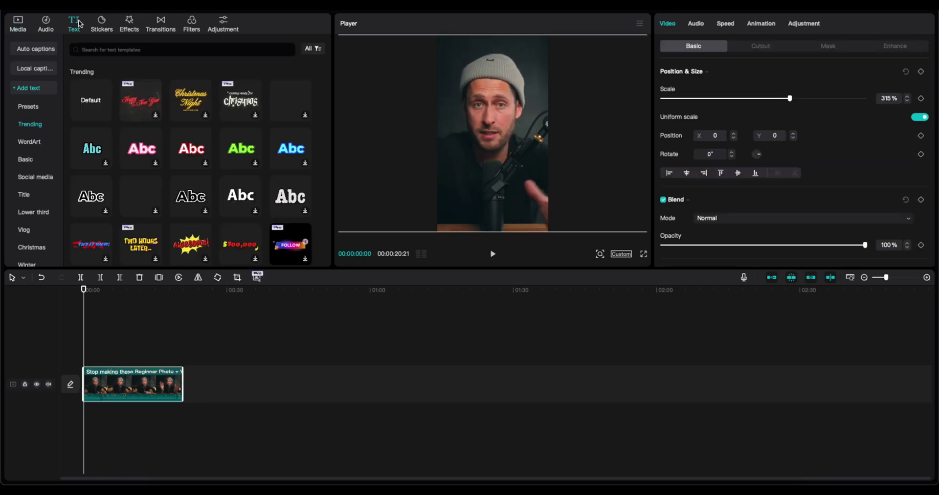
{"action": "left_click", "coordinate": [47, 50]}
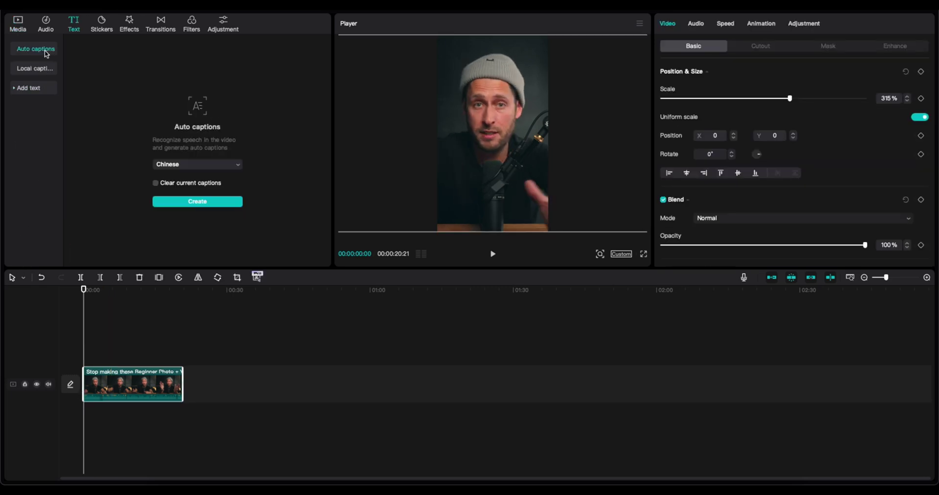
{"action": "left_click", "coordinate": [203, 167]}
{"action": "left_click", "coordinate": [209, 214]}
{"action": "left_click", "coordinate": [207, 201]}
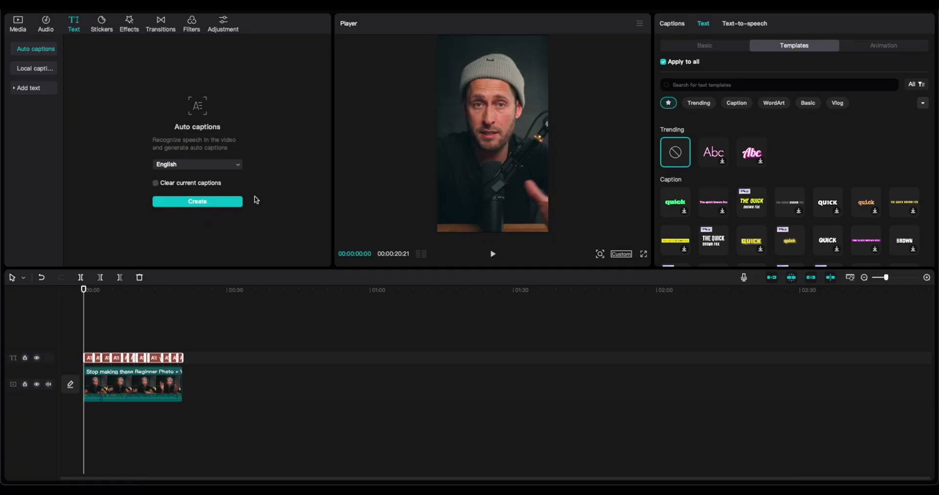
{"action": "left_click", "coordinate": [89, 358]}
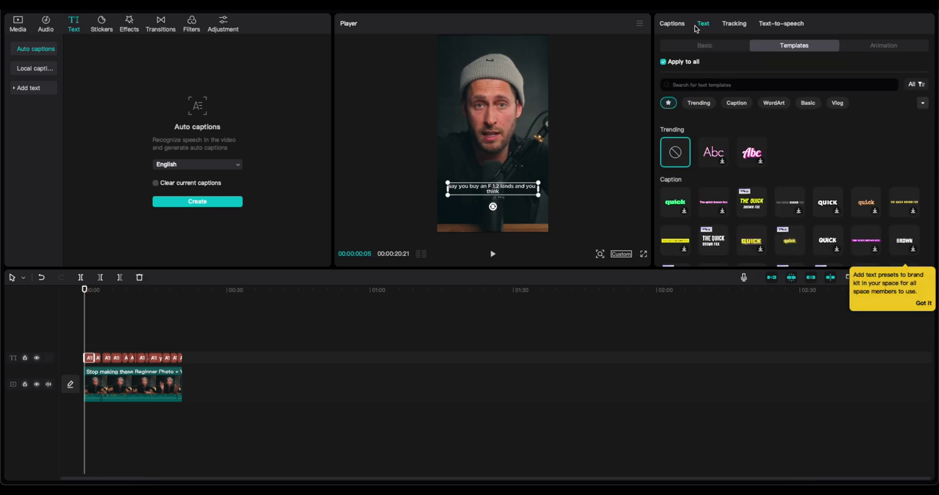
- Correct 'lands' to 'lens' in the first caption and play it back
{"action": "left_click", "coordinate": [699, 45]}
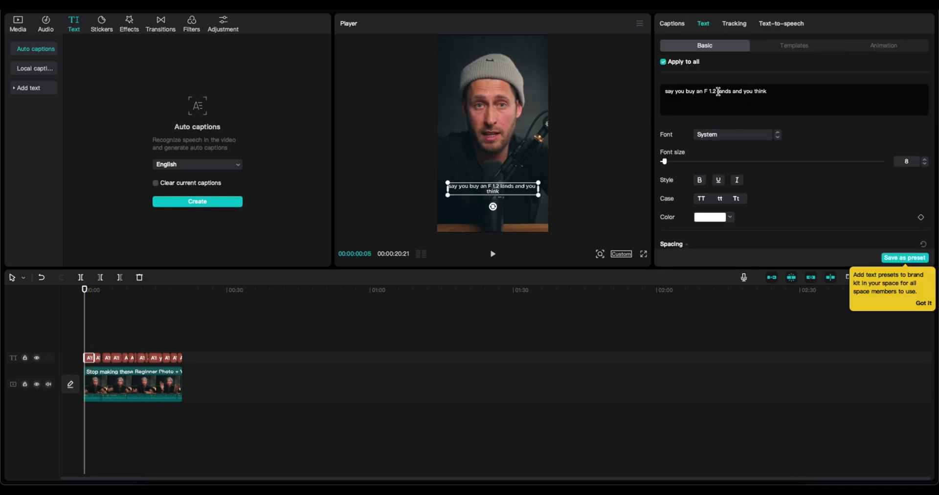
{"action": "type", "text": "lens"}
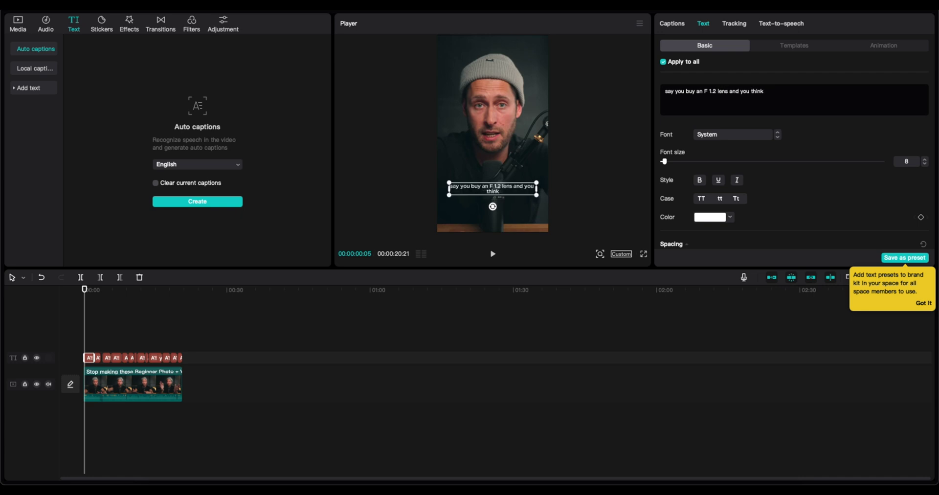
{"action": "key", "text": "space"}
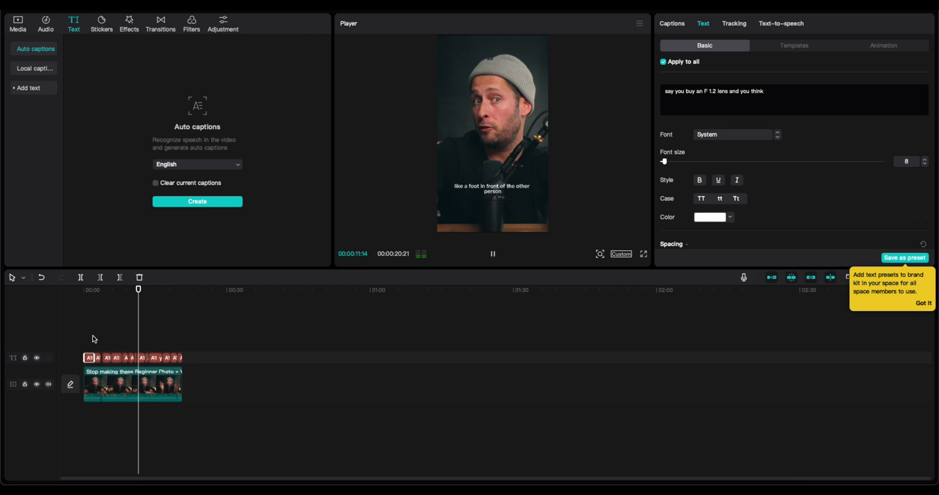
- Apply the bold white QUICK caption template to all captions and review from the start
{"action": "key", "text": "space"}
{"action": "left_click", "coordinate": [779, 45]}
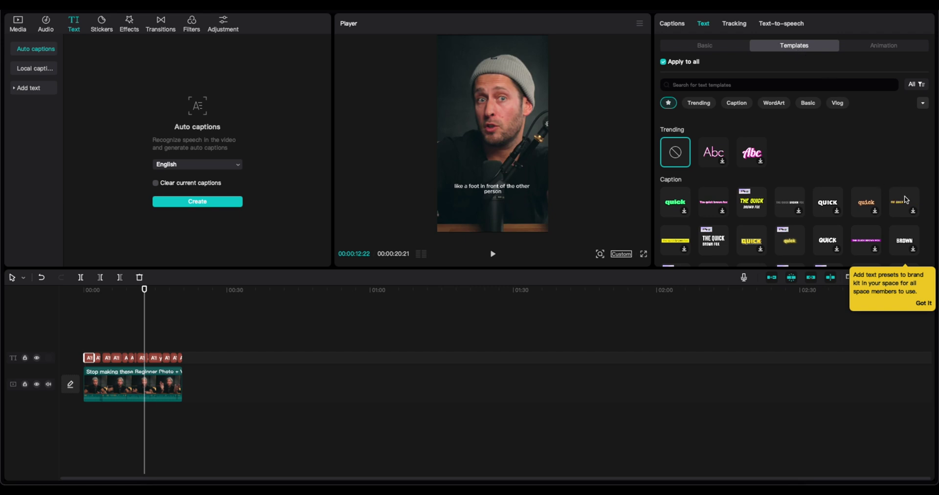
{"action": "left_click", "coordinate": [823, 202]}
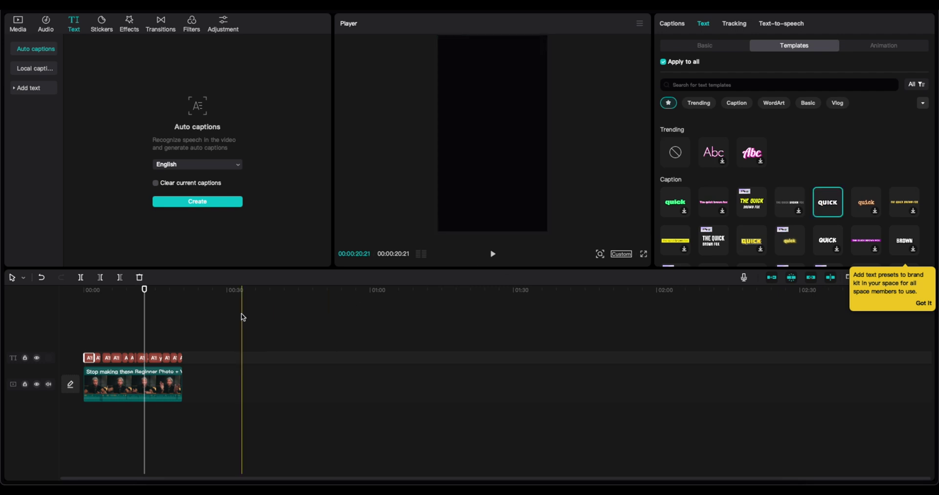
{"action": "left_click", "coordinate": [85, 328]}
{"action": "key", "text": "space"}
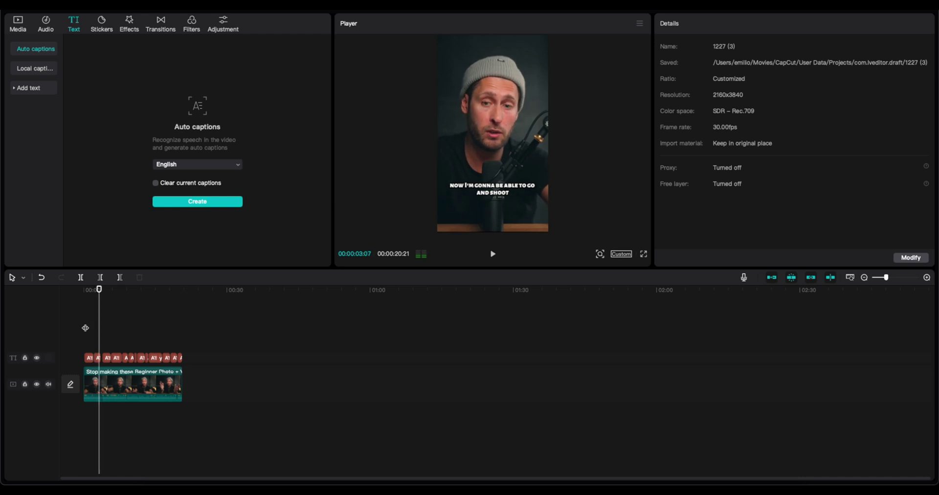
{"action": "left_click", "coordinate": [92, 358]}
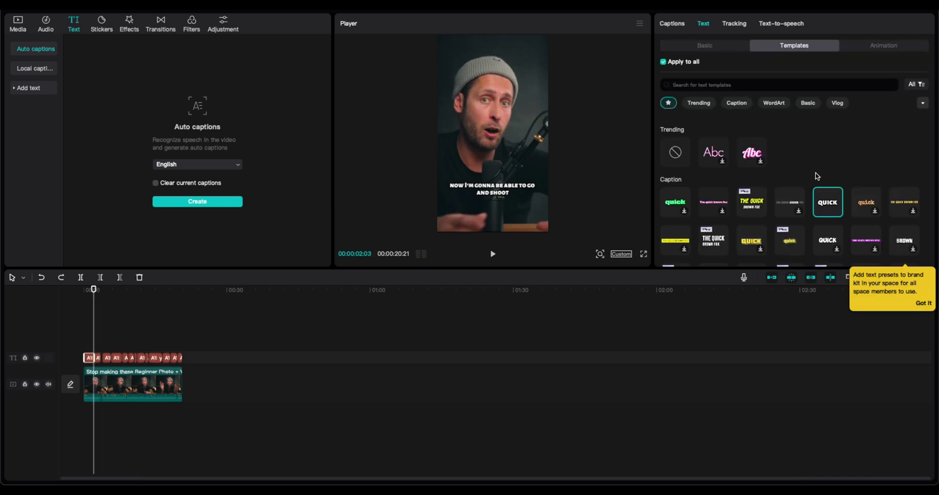
- Preview the glowing yellow word-by-word caption template, then undo once
{"action": "scroll", "coordinate": [814, 179], "scroll_direction": "down", "scroll_amount": 2}
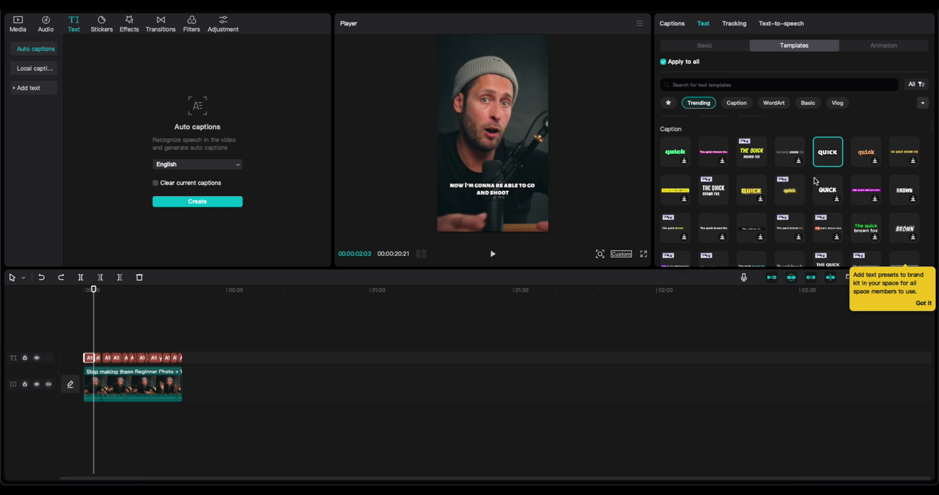
{"action": "mouse_move", "coordinate": [796, 195]}
{"action": "left_click", "coordinate": [85, 334]}
{"action": "key", "text": "space"}
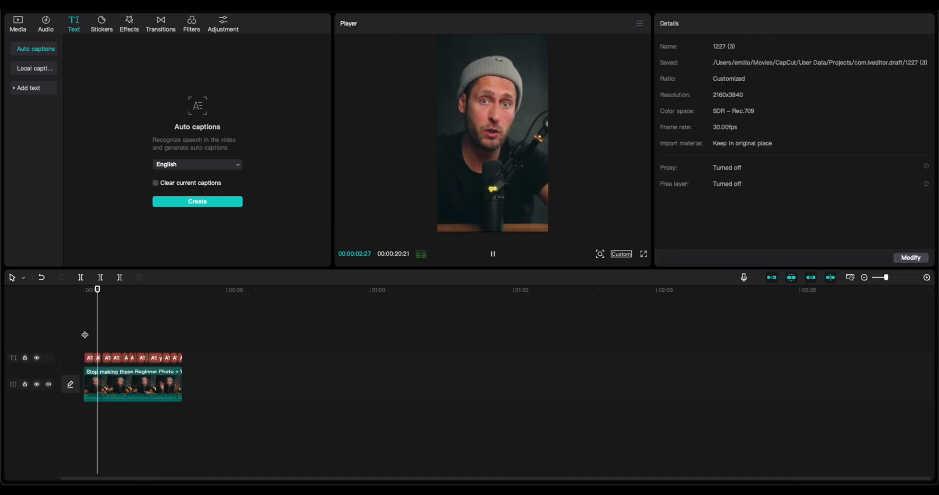
{"action": "key", "text": "ctrl+z"}
- Enlarge all captions to font size 21 and play back to check
{"action": "left_click", "coordinate": [90, 357]}
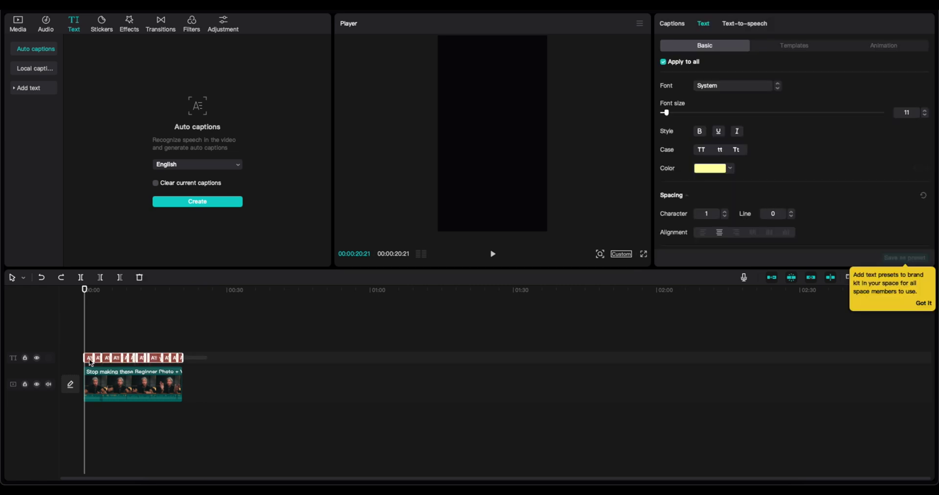
{"action": "left_click_drag", "start_coordinate": [667, 116], "coordinate": [676, 118]}
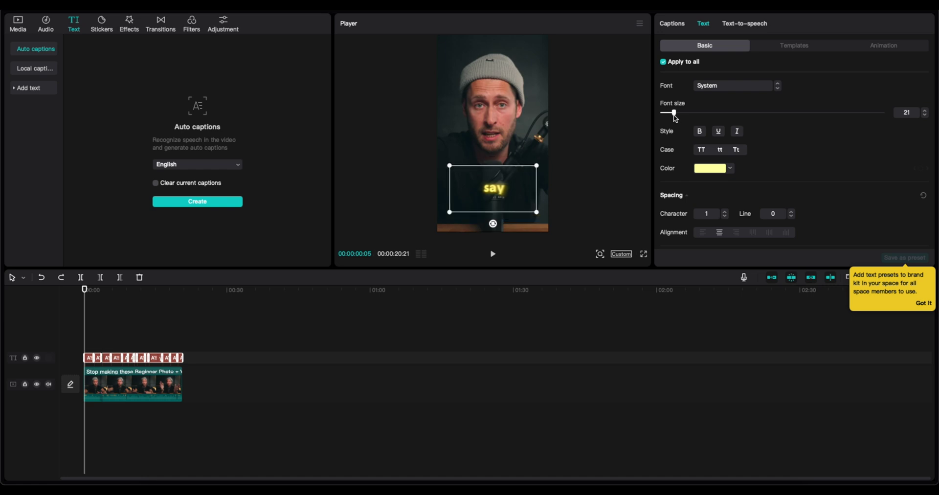
{"action": "left_click", "coordinate": [76, 347]}
{"action": "key", "text": "space"}
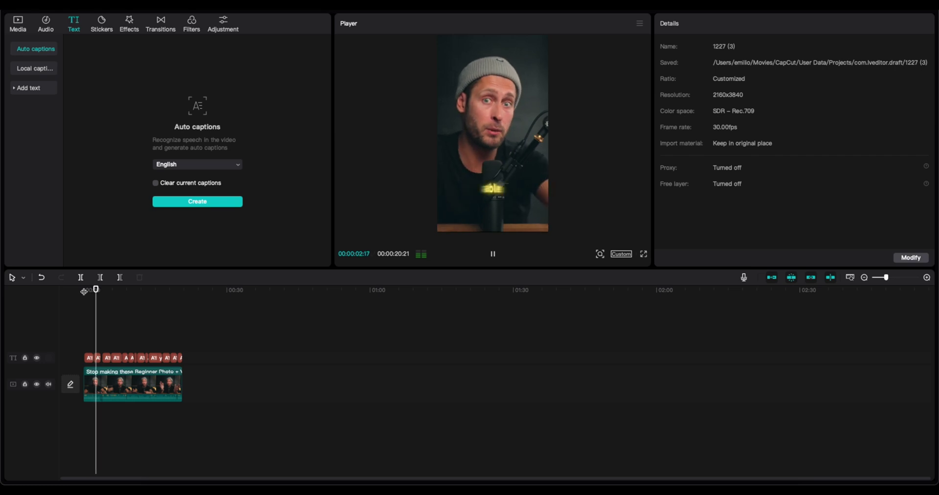
{"action": "key", "text": "space"}
- Zoom to fit the clip and split it at 3:07, where 'shoot' ends
{"action": "key", "text": "shift+z"}
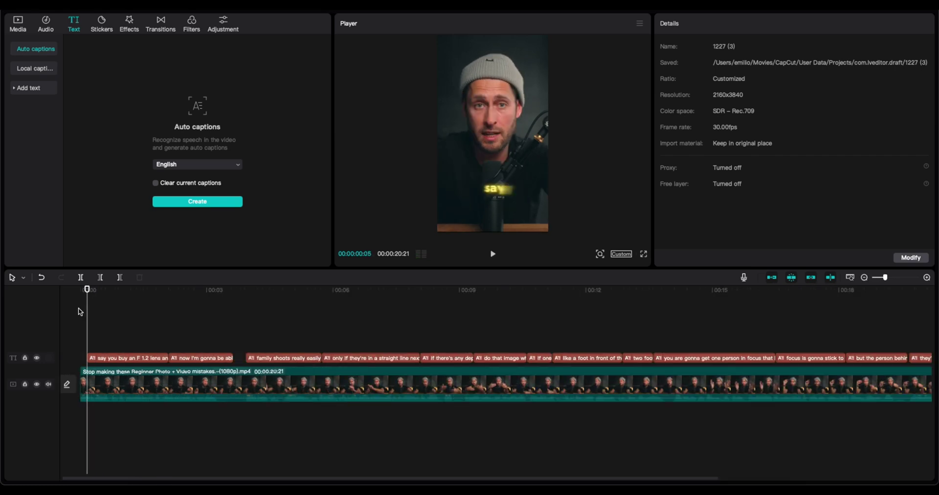
{"action": "left_click", "coordinate": [199, 318]}
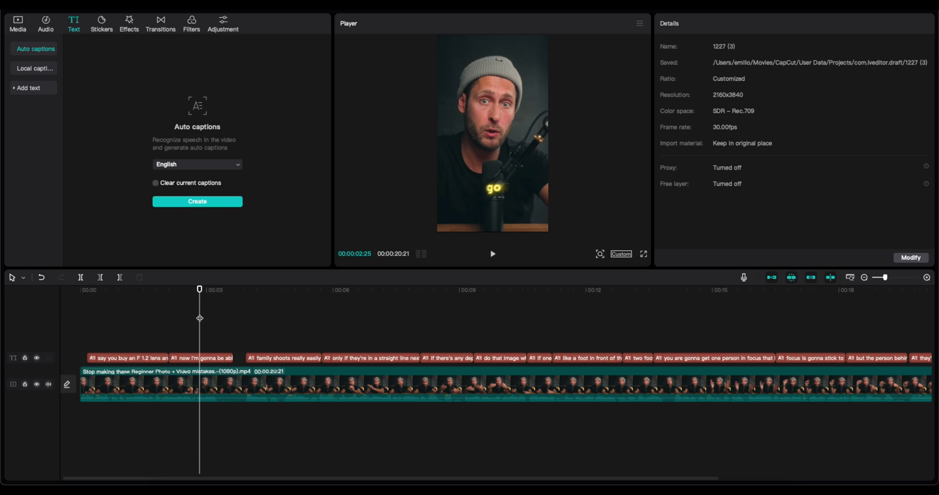
{"action": "key", "text": "space"}
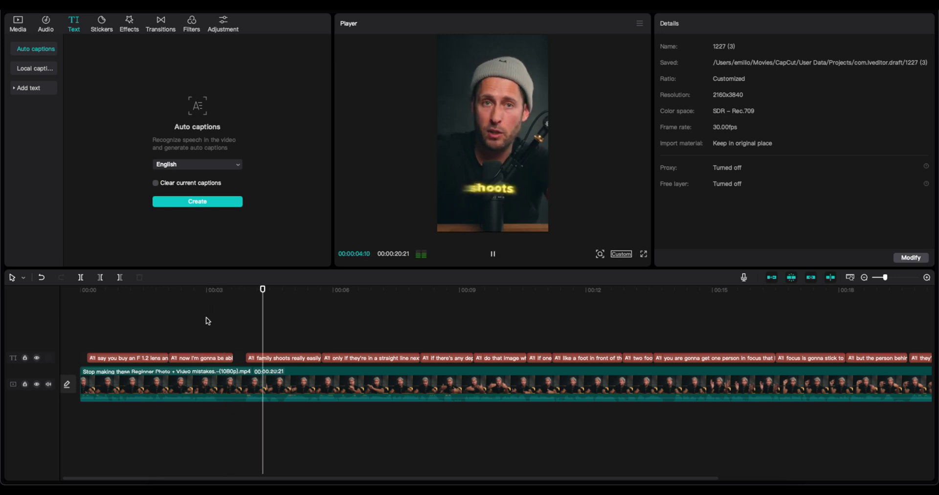
{"action": "left_click", "coordinate": [212, 318]}
{"action": "left_click_drag", "start_coordinate": [212, 319], "coordinate": [219, 373]}
{"action": "left_click", "coordinate": [219, 373]}
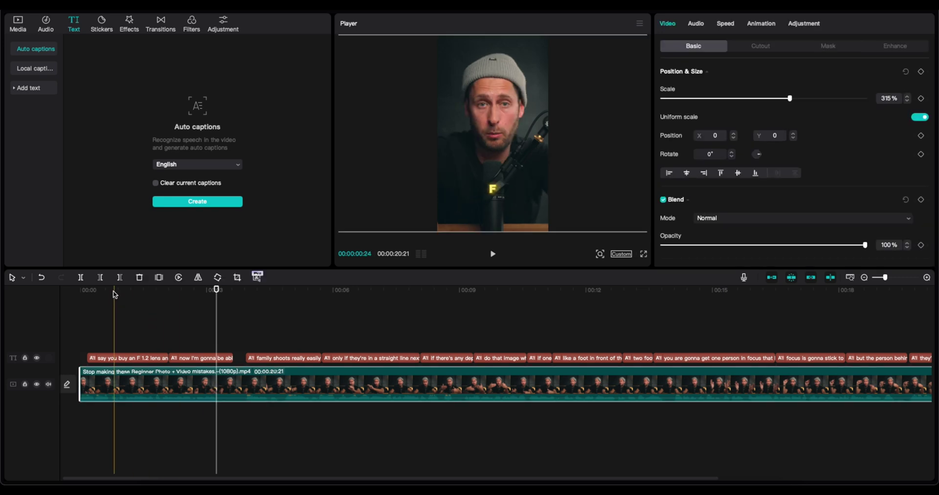
{"action": "left_click", "coordinate": [82, 278]}
- Split again at 3:28 and ripple-delete the short piece between cuts, leaving 20:00 total
{"action": "left_click_drag", "start_coordinate": [216, 292], "coordinate": [244, 296]}
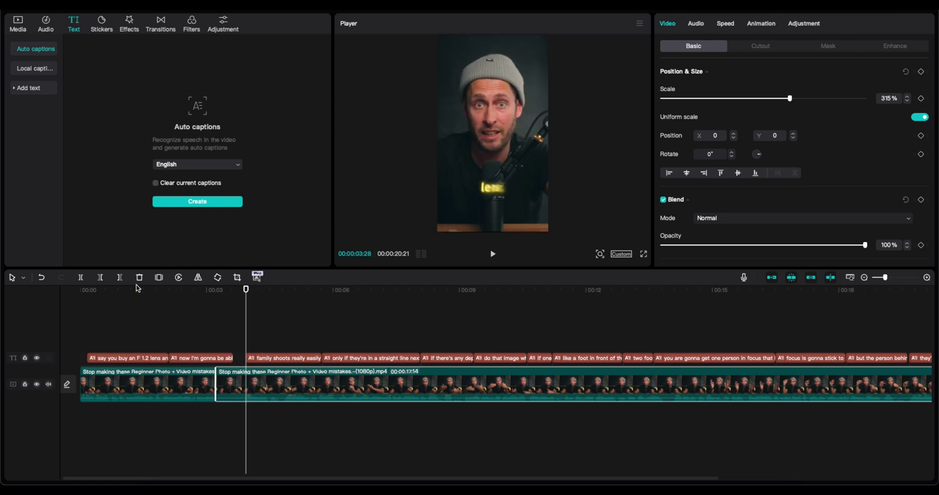
{"action": "left_click", "coordinate": [84, 278]}
{"action": "left_click", "coordinate": [237, 389]}
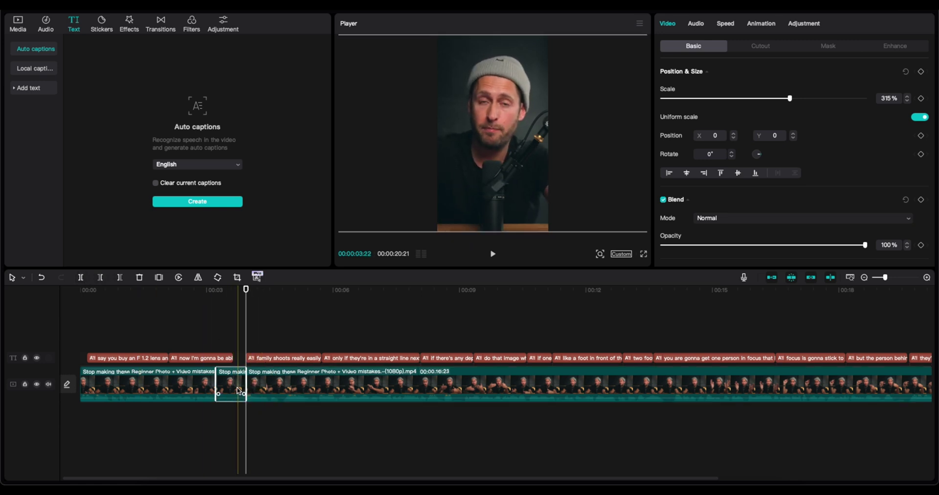
{"action": "key", "text": "Delete"}
{"action": "left_click", "coordinate": [215, 358]}
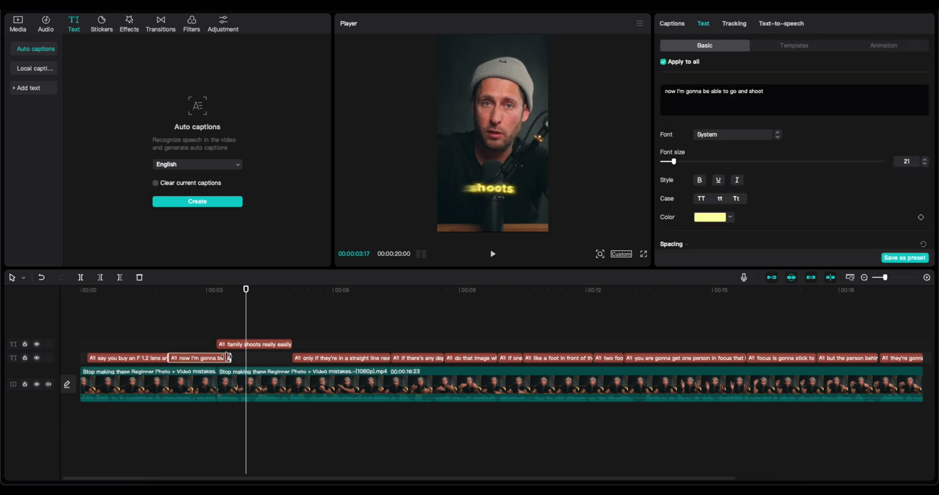
{"action": "left_click", "coordinate": [209, 325]}
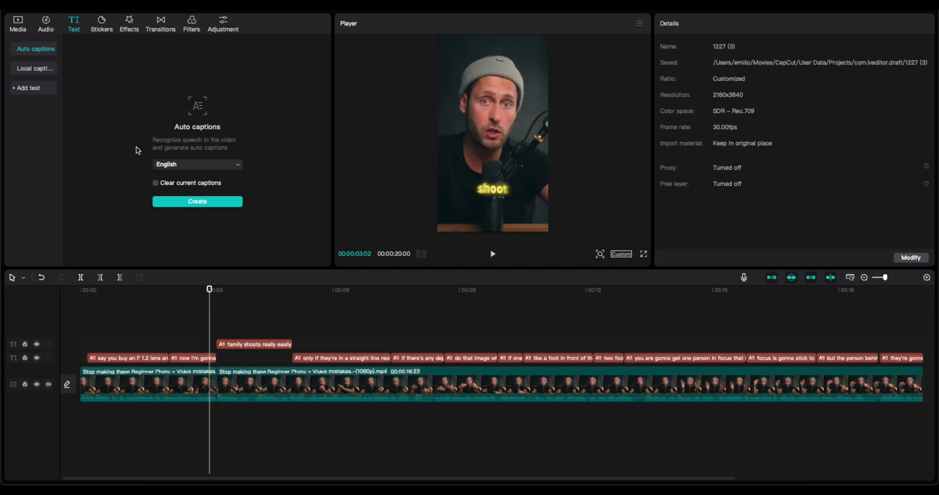
{"action": "left_click", "coordinate": [164, 29]}
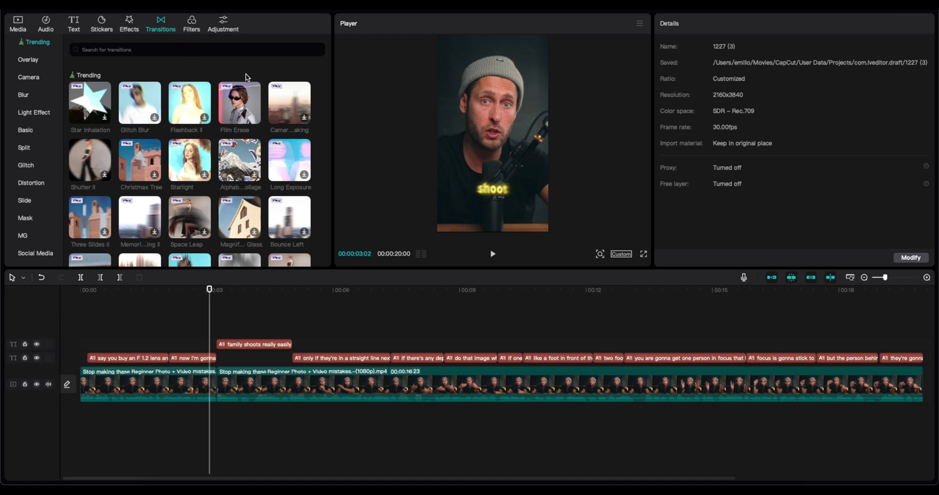
- Place a 0.8 s Film Erase transition at the cut between the first two clips and preview it
{"action": "mouse_move", "coordinate": [239, 102]}
{"action": "left_mouse_down"}
{"action": "mouse_move", "coordinate": [291, 128]}
{"action": "mouse_move", "coordinate": [244, 363]}
{"action": "mouse_move", "coordinate": [217, 379]}
{"action": "left_mouse_up"}
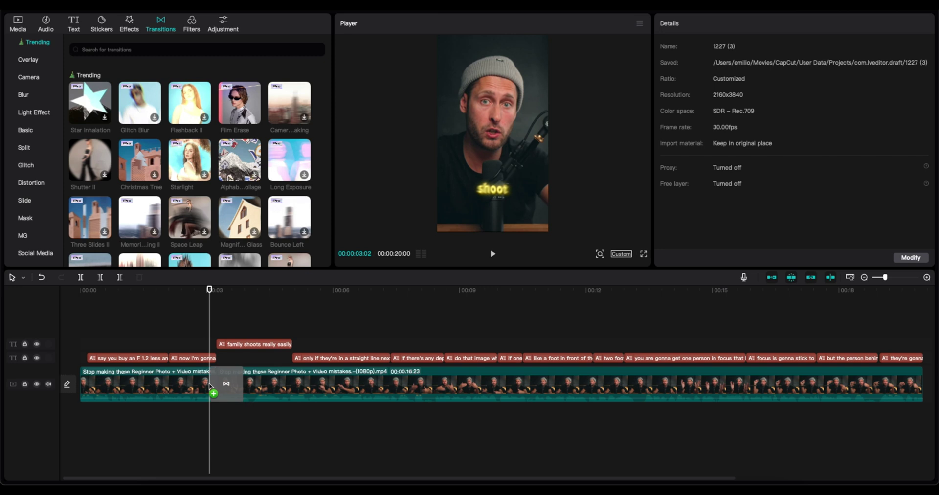
{"action": "left_click", "coordinate": [185, 328]}
{"action": "key", "text": "space"}
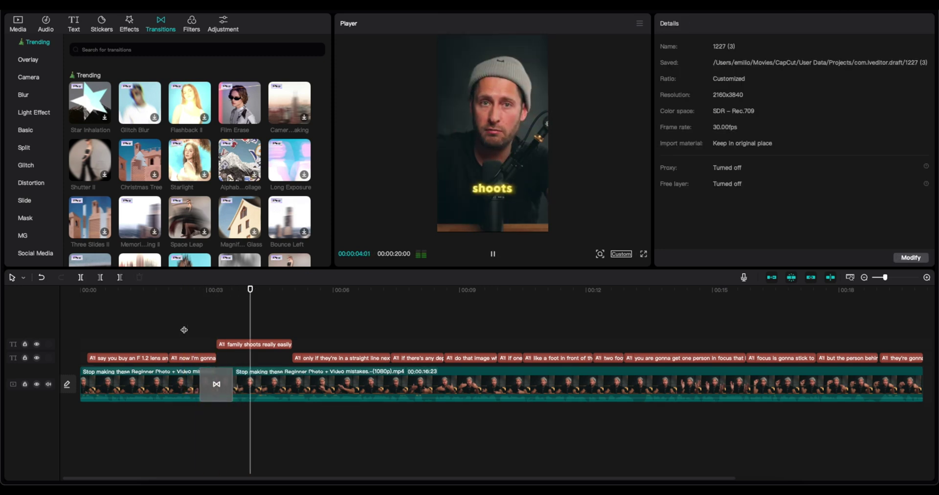
{"action": "left_click", "coordinate": [79, 309]}
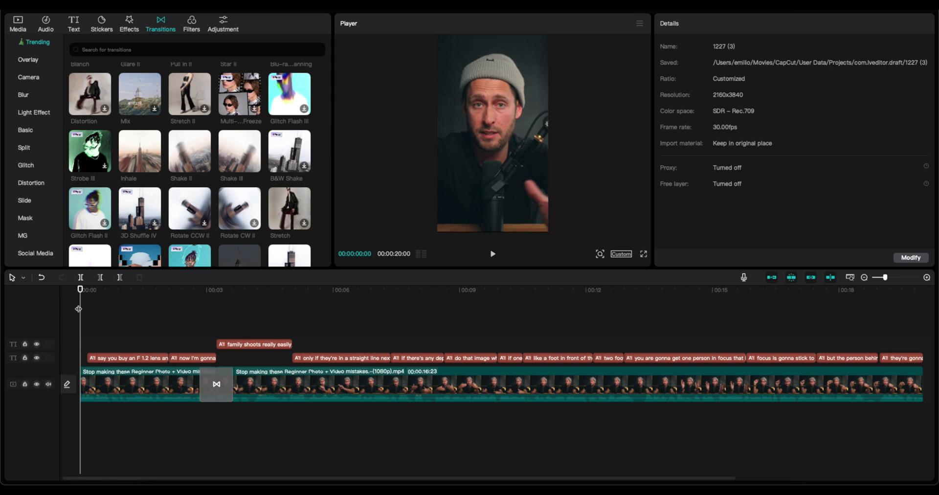
- Apply the Spooky Camera video effect to the opening clip and preview it
{"action": "left_click", "coordinate": [132, 25]}
{"action": "left_click_drag", "start_coordinate": [290, 166], "coordinate": [146, 386]}
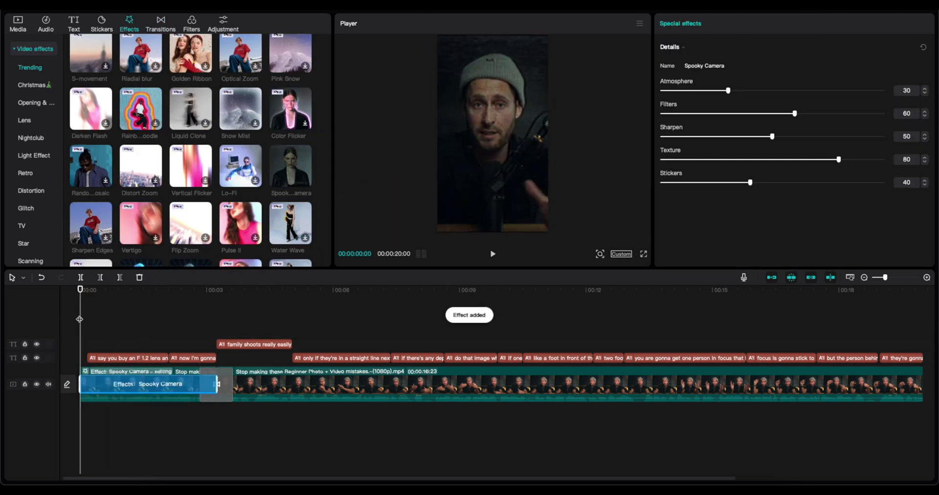
{"action": "key", "text": "space"}
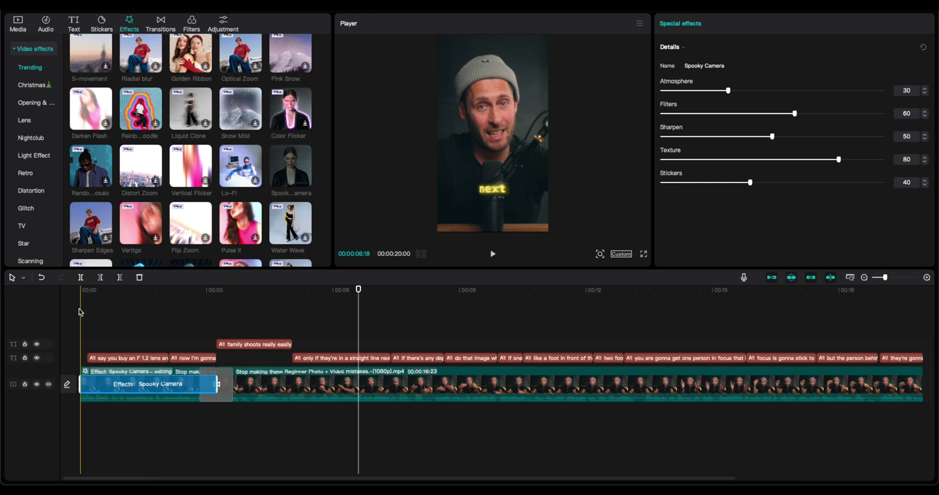
{"action": "left_click", "coordinate": [78, 308]}
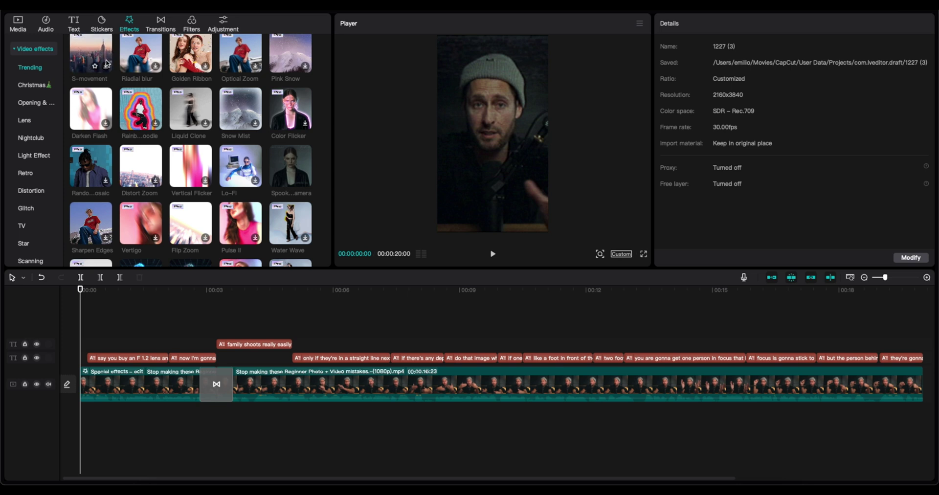
- Search the audio sound effects library for 'vhs'
{"action": "left_click", "coordinate": [44, 29]}
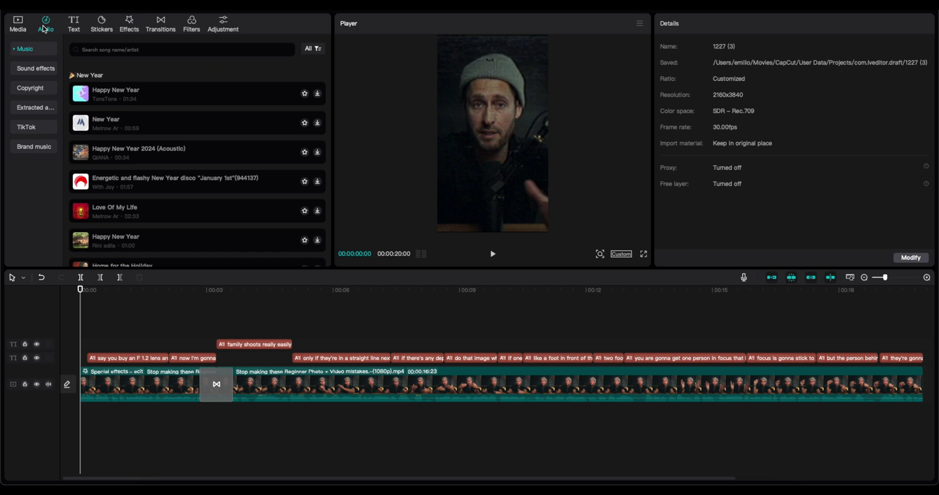
{"action": "left_click", "coordinate": [133, 50]}
{"action": "type", "text": "v"}
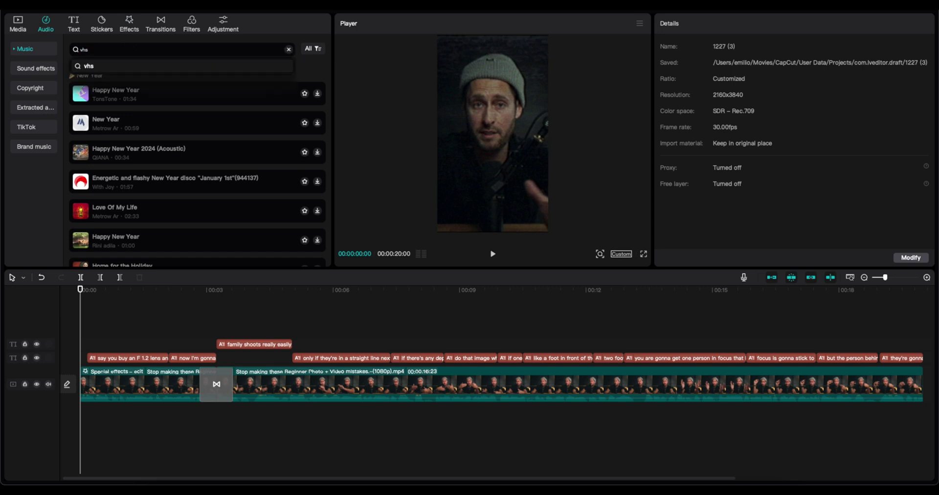
{"action": "type", "text": "hs"}
{"action": "key", "text": "Return"}
{"action": "left_click", "coordinate": [32, 69]}
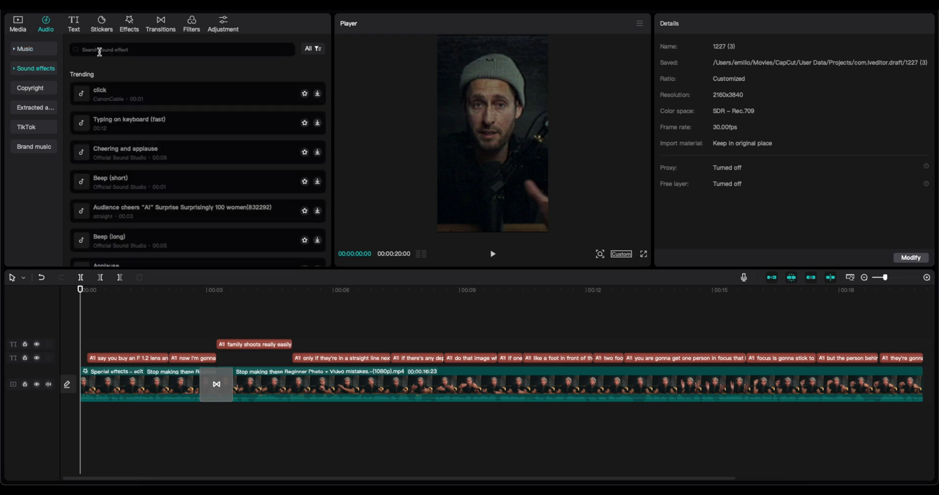
{"action": "left_click", "coordinate": [99, 51]}
{"action": "type", "text": "vhs"}
{"action": "key", "text": "Return"}
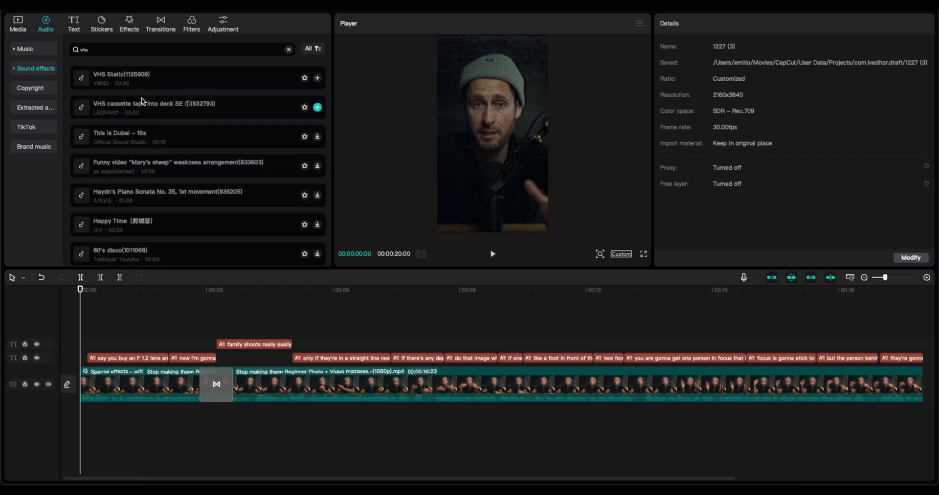
- Add VHS Static under the opening clip, trimmed to end at 00:03
{"action": "left_click_drag", "start_coordinate": [112, 79], "coordinate": [79, 423]}
{"action": "left_click", "coordinate": [217, 418]}
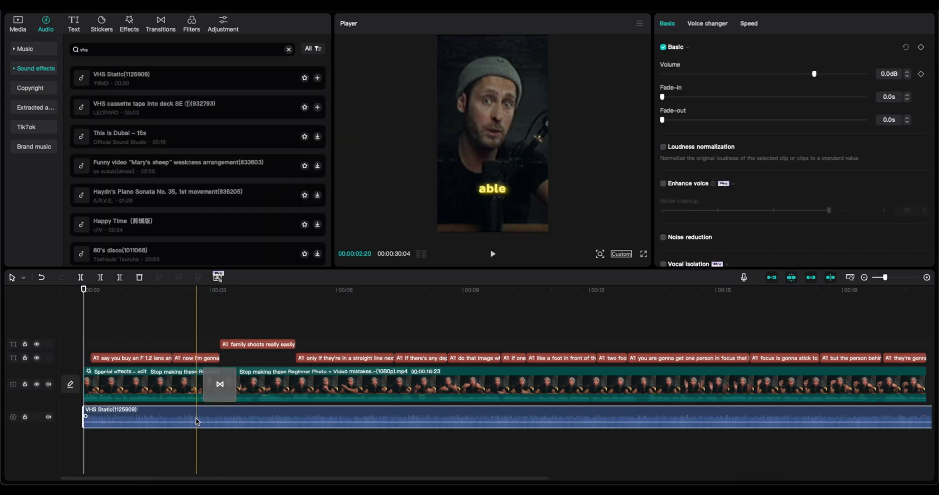
{"action": "left_click", "coordinate": [220, 417]}
{"action": "key", "text": "a"}
{"action": "key", "text": "BackSpace"}
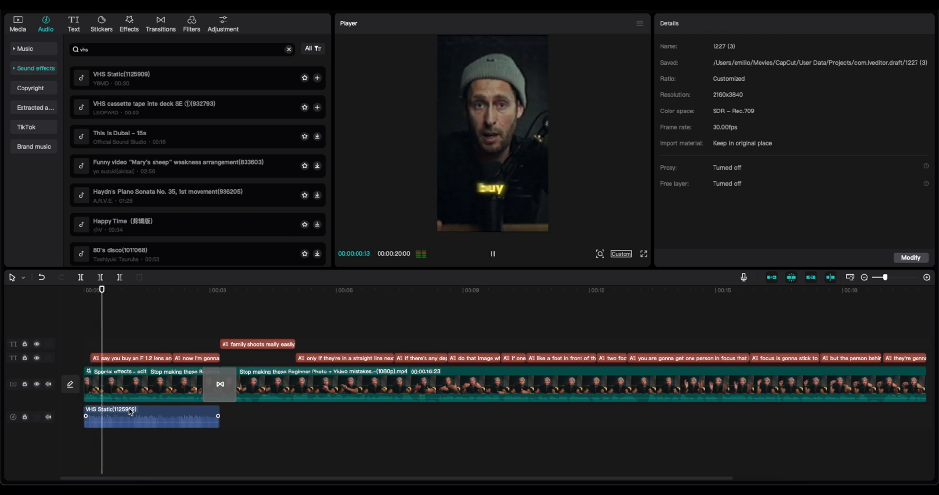
- Lower the VHS Static volume to -13.1 dB and listen back to the opening
{"action": "left_click", "coordinate": [136, 423]}
{"action": "left_click_drag", "start_coordinate": [135, 423], "coordinate": [136, 427]}
{"action": "left_click", "coordinate": [80, 326]}
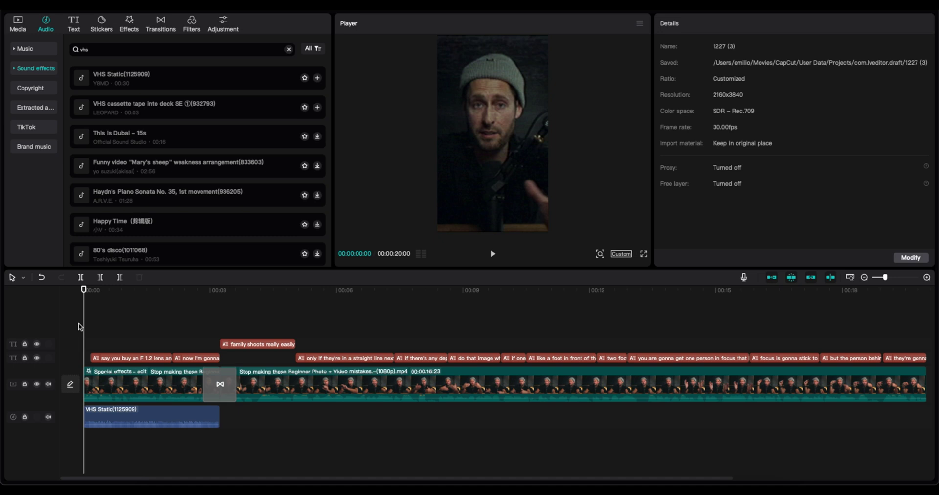
{"action": "key", "text": "space"}
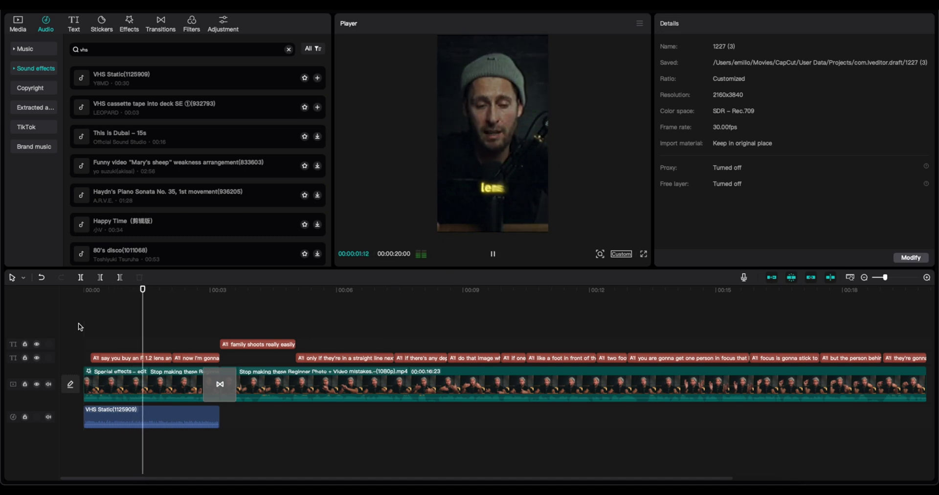
{"action": "left_click_drag", "start_coordinate": [144, 424], "coordinate": [144, 426]}
{"action": "left_click", "coordinate": [86, 327]}
{"action": "key", "text": "space"}
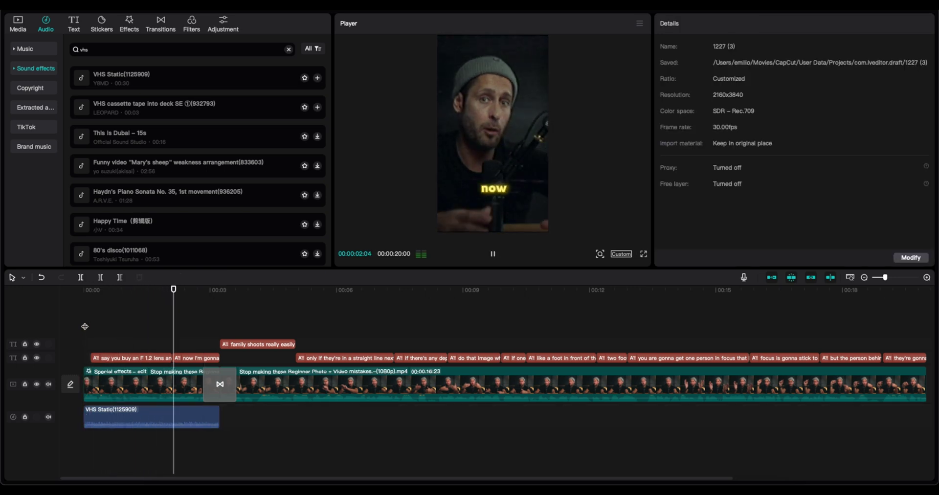
{"action": "key", "text": "space"}
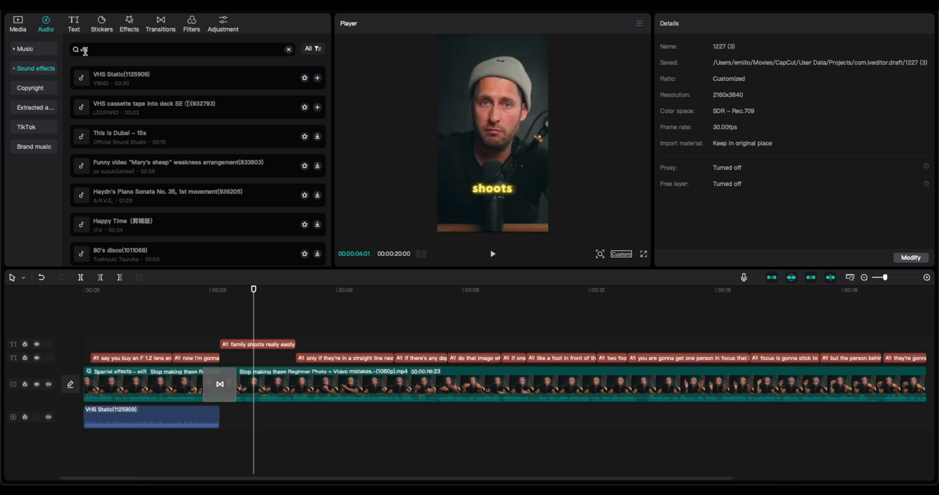
- Check the camera shutter sound effect near the 00:03 cut by playing it back
{"action": "left_click", "coordinate": [13, 70]}
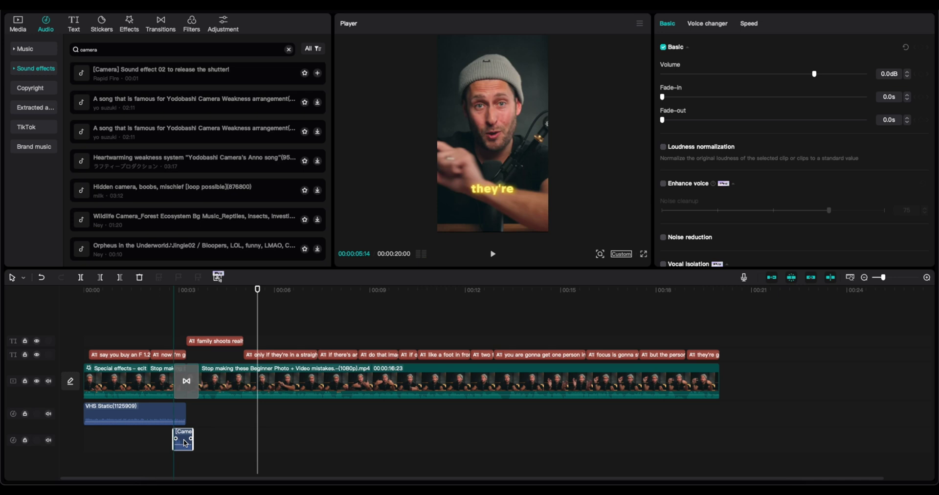
{"action": "right_click", "coordinate": [184, 441]}
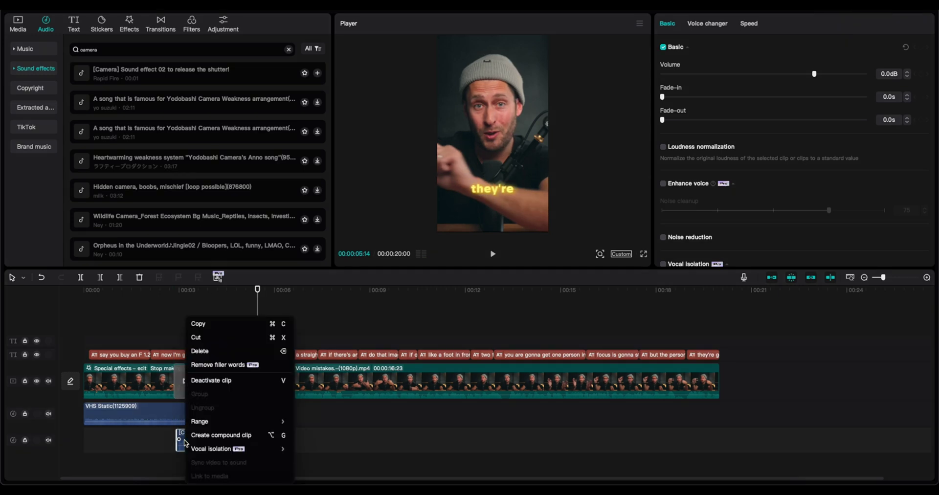
{"action": "left_click", "coordinate": [168, 334]}
{"action": "key", "text": "space"}
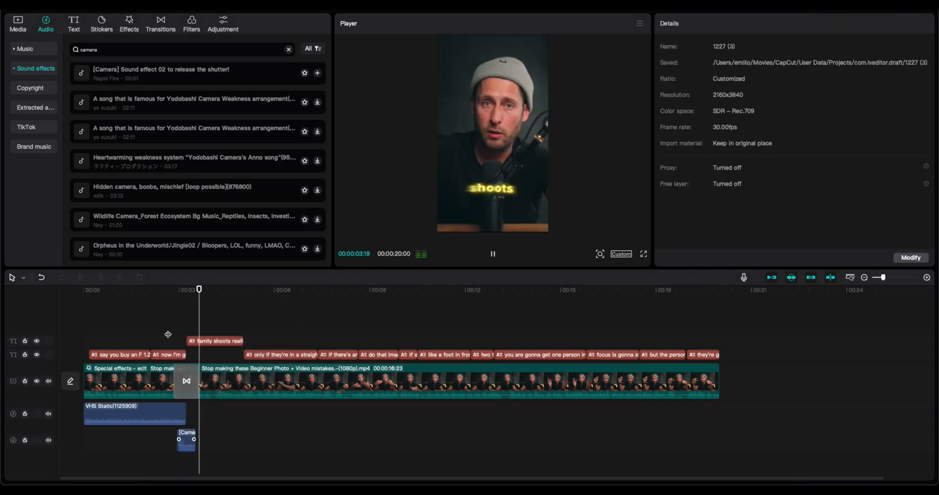
{"action": "left_click", "coordinate": [187, 446]}
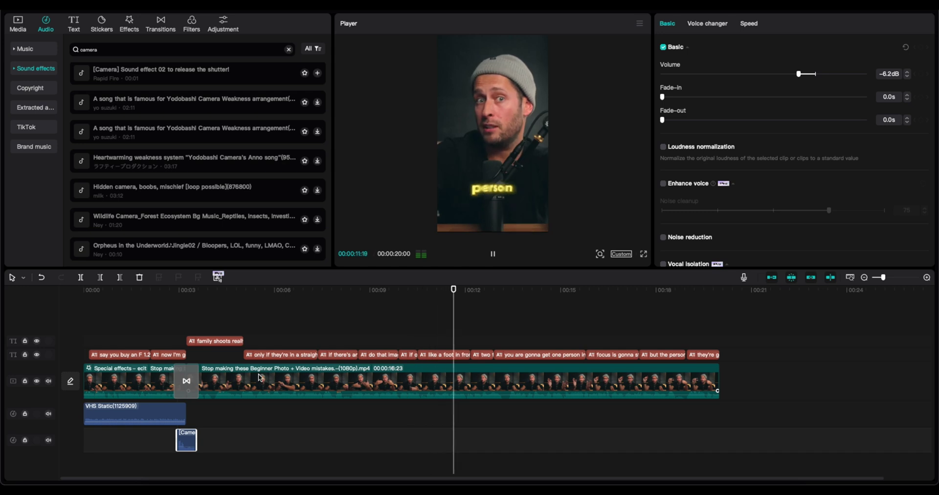
{"action": "left_click", "coordinate": [303, 324]}
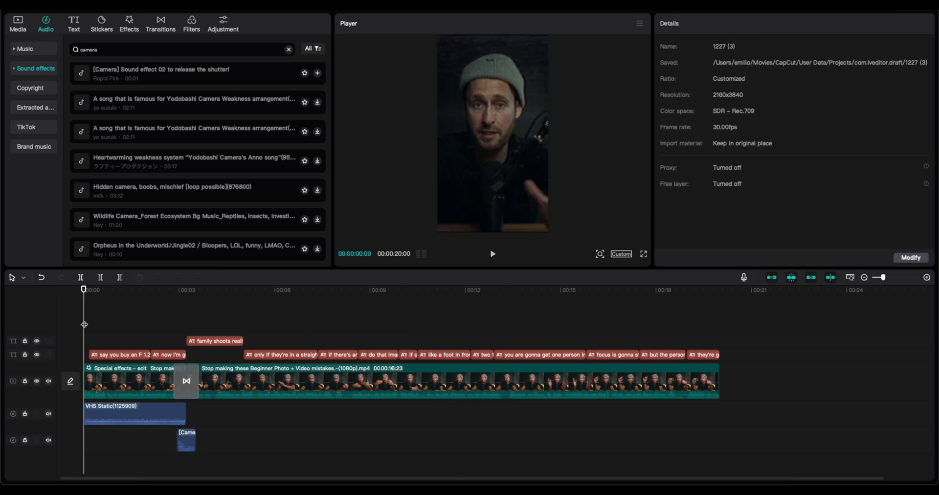
- Open the Export dialog with Cmd+E for the 2160x3840 4K, 30fps H.264 mp4
{"action": "key", "text": "super+e"}
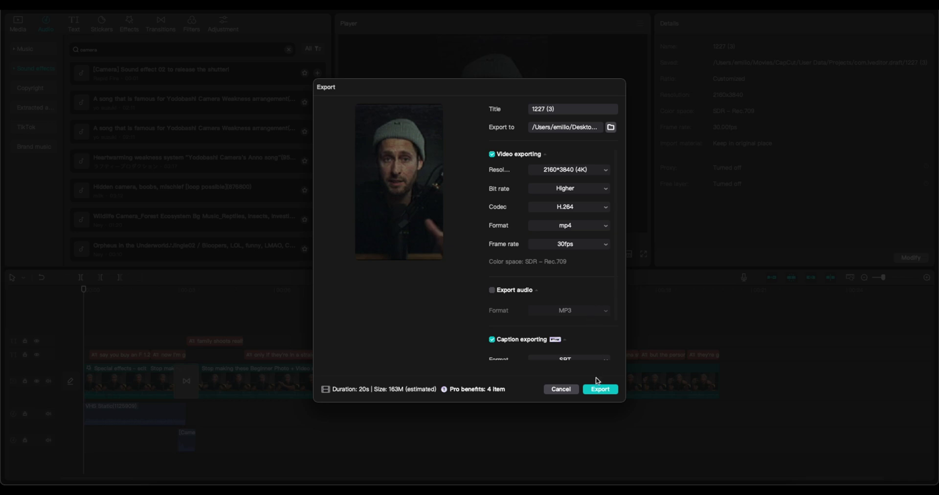
{"action": "left_click", "coordinate": [602, 390]}
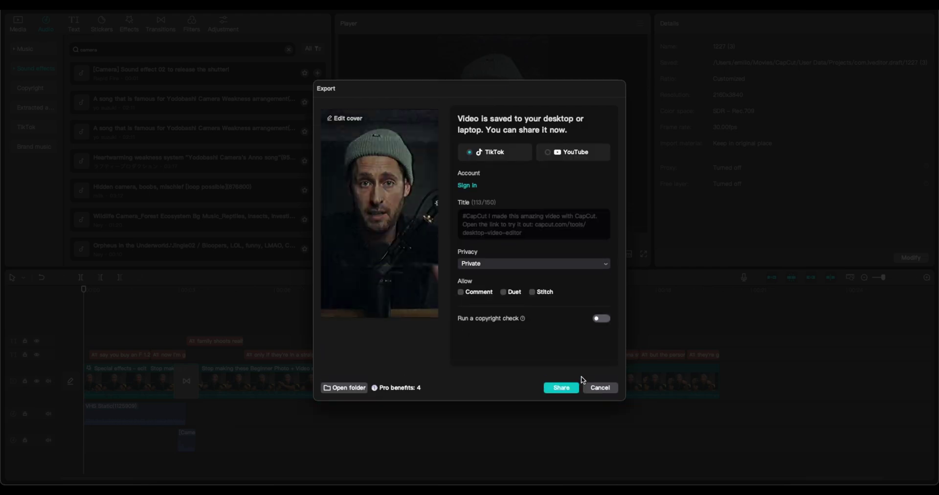